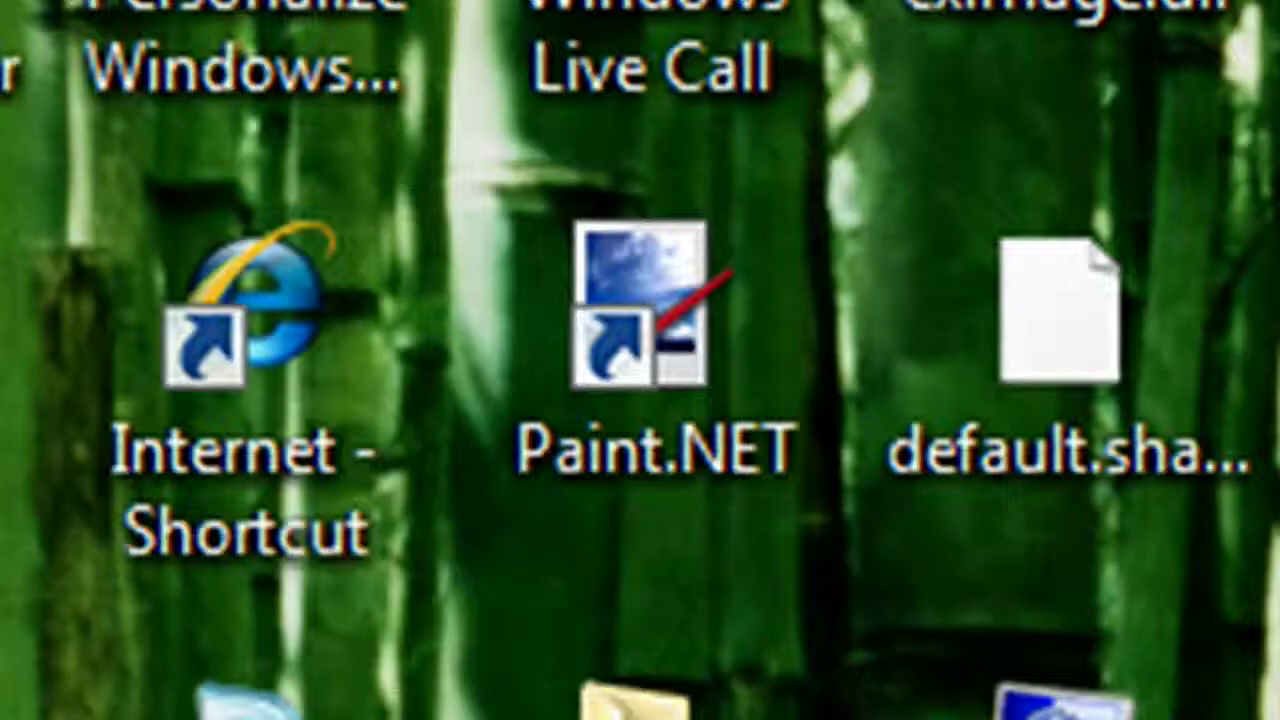
Step: Launch Paint.NET from its desktop shortcut
double_click(205, 643)
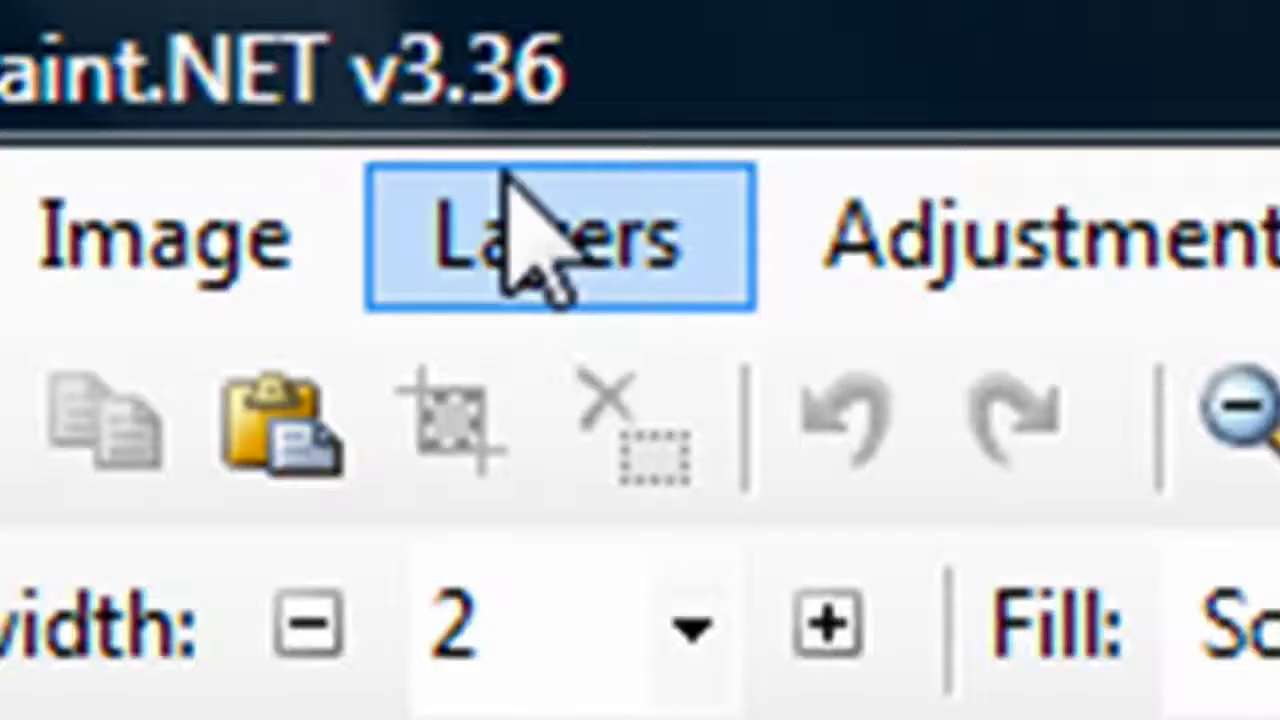
Step: Import the 'eye with makeup2' photo as new layers via Layers > Import From File
click(195, 33)
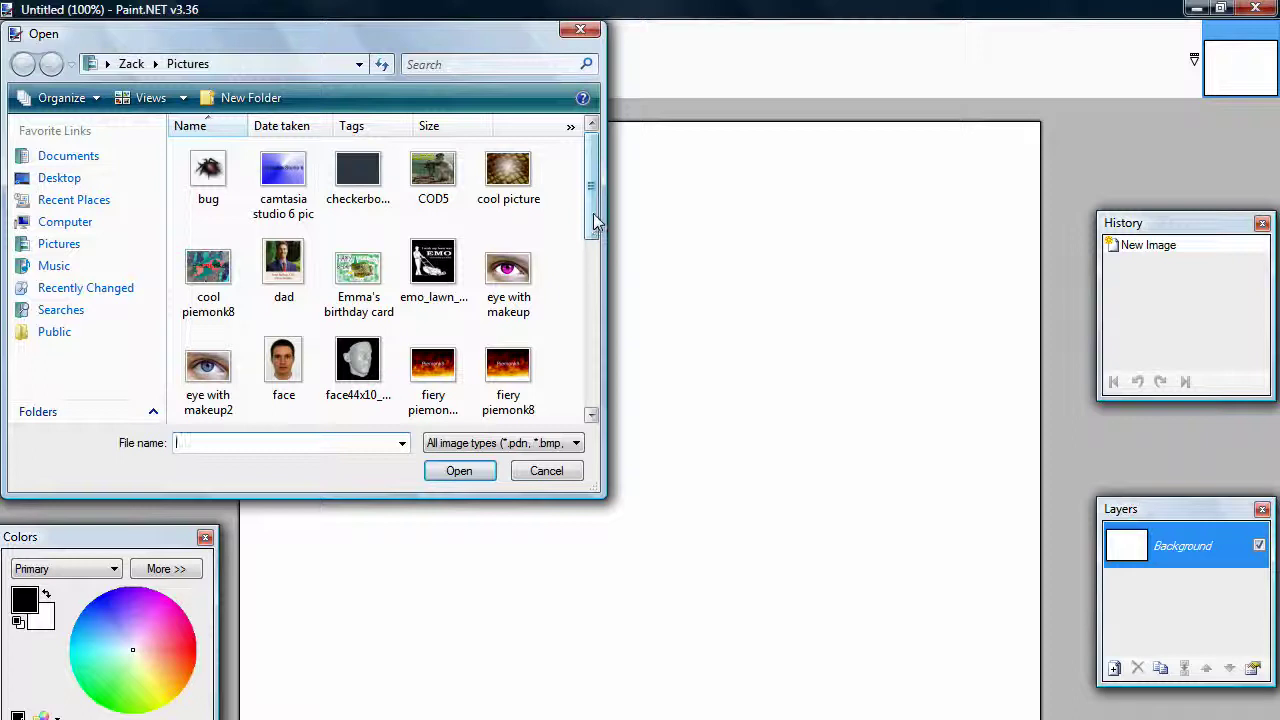
scroll(594, 222, down, 2)
scroll(594, 222, down, 1)
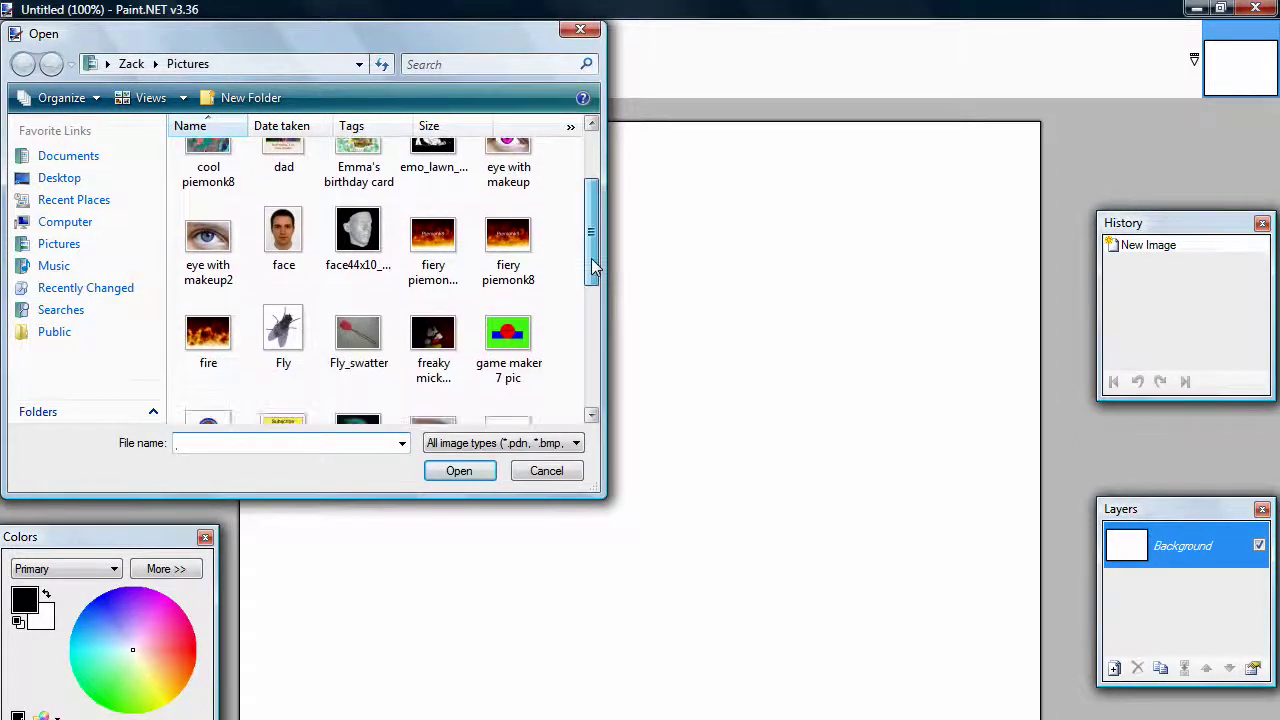
double_click(215, 216)
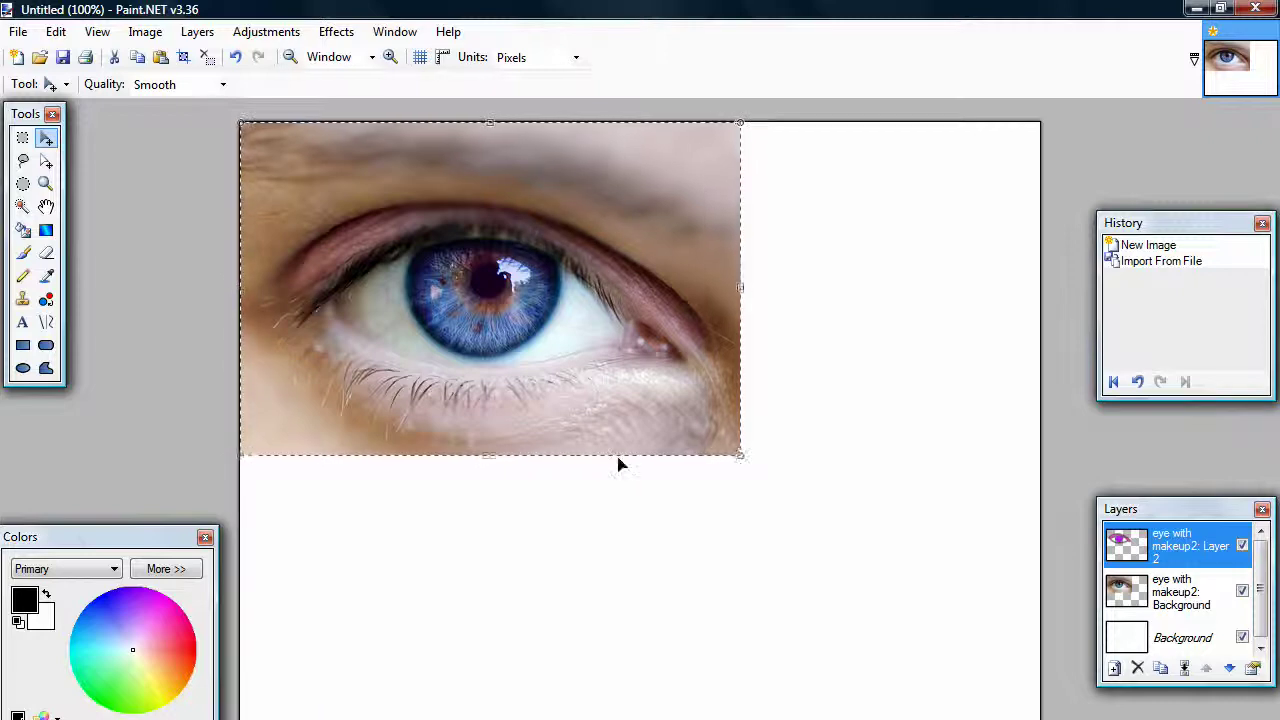
Step: Undo the makeup layer resize and erase the pink makeup layer's contents
drag(766, 494, 1019, 697)
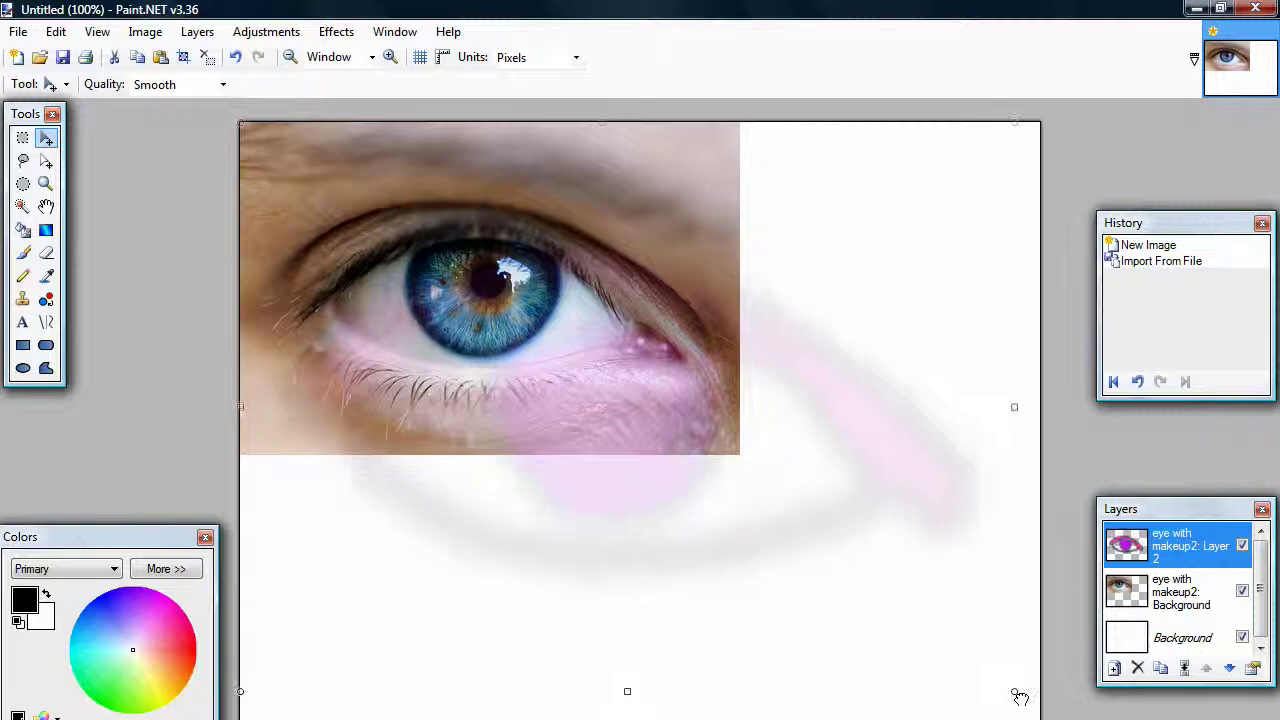
drag(807, 491, 692, 381)
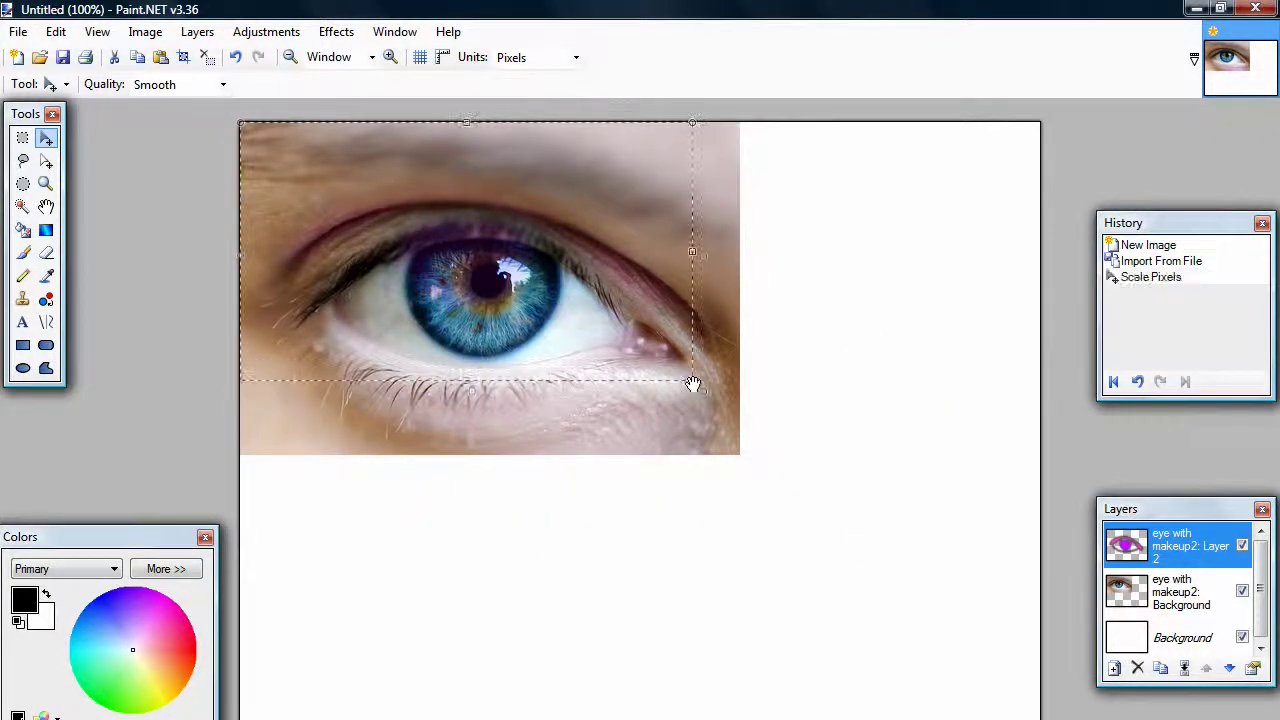
key(ctrl+z)
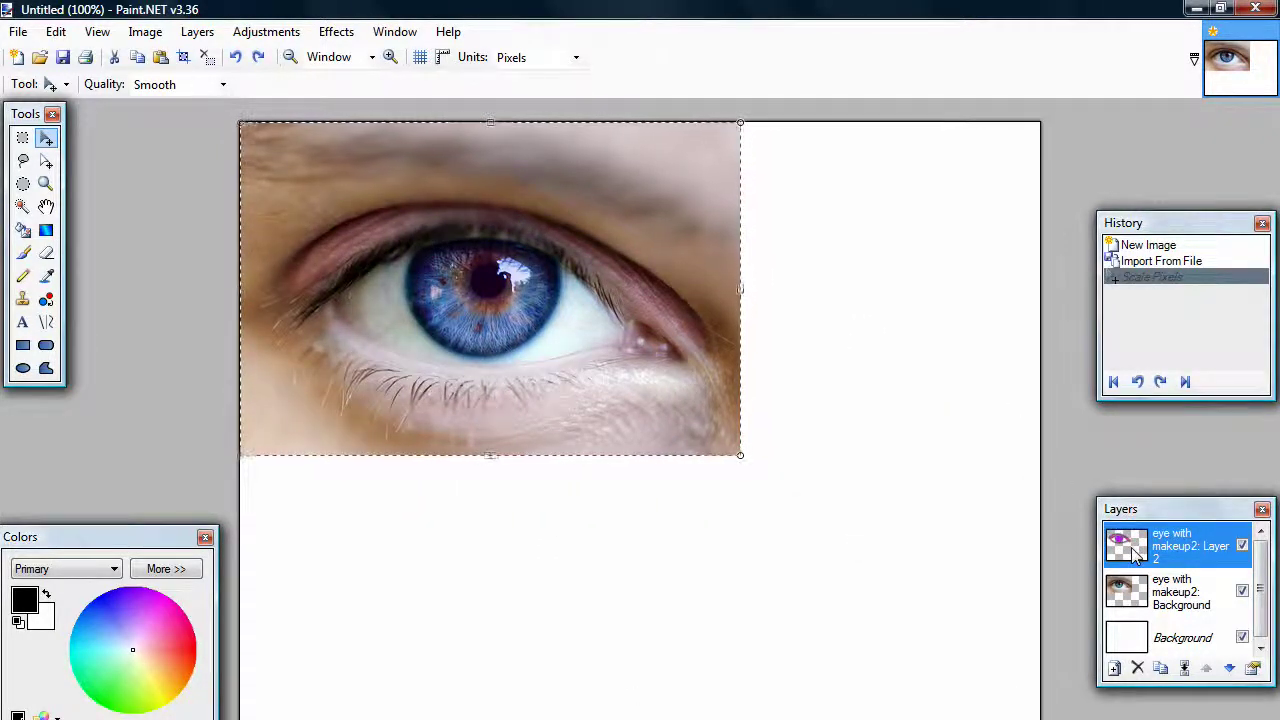
key(Delete)
key(ctrl+a)
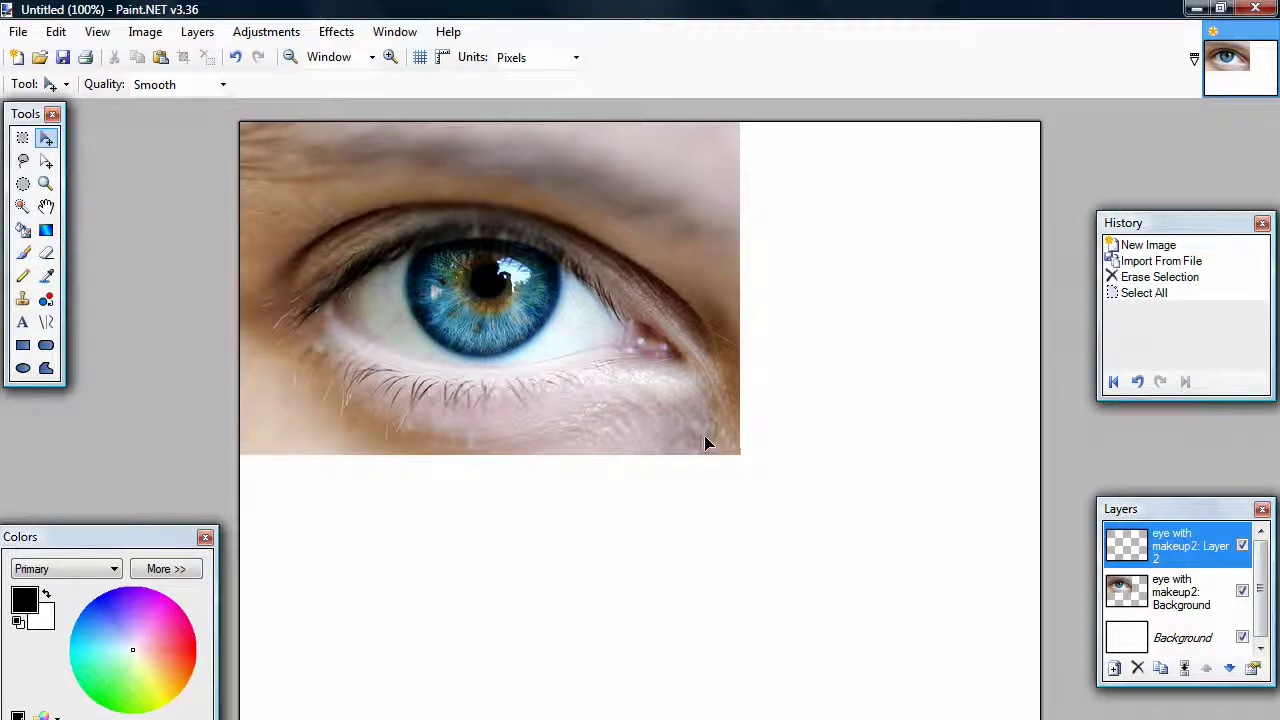
click(706, 450)
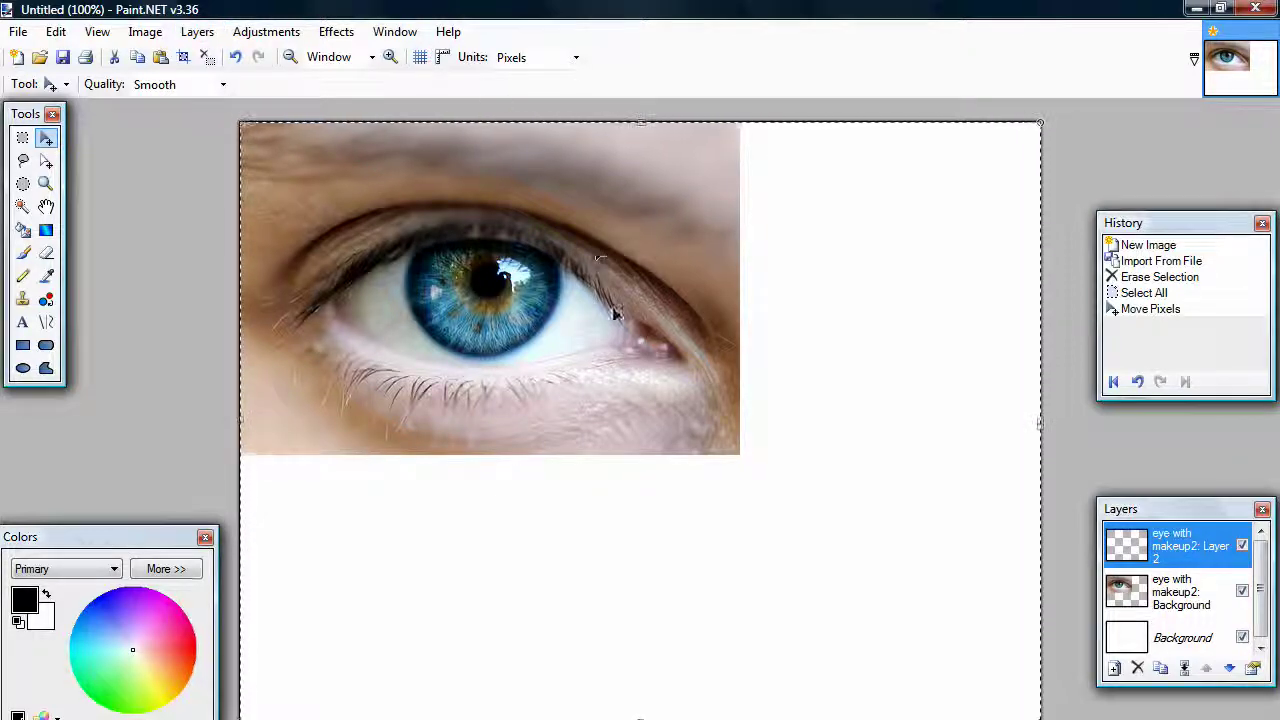
click(555, 305)
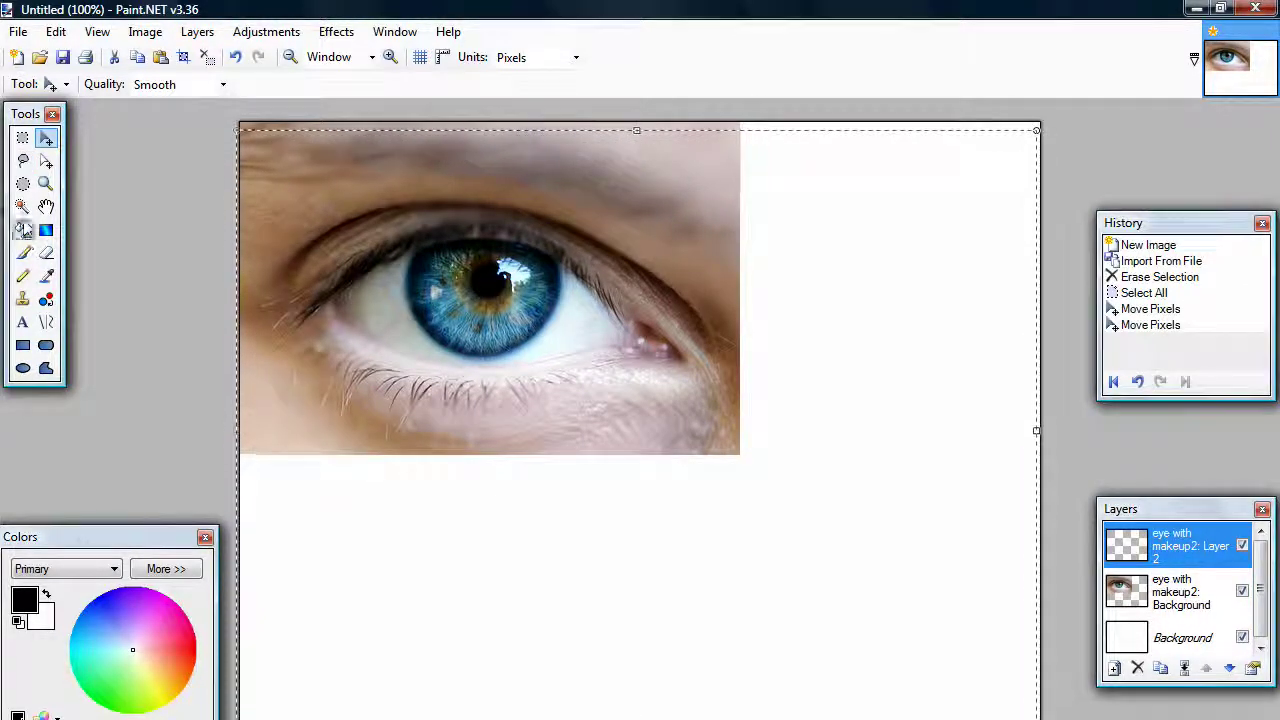
Step: Delete the pink makeup layer and magic-wand select areas of the eye and canvas
click(22, 206)
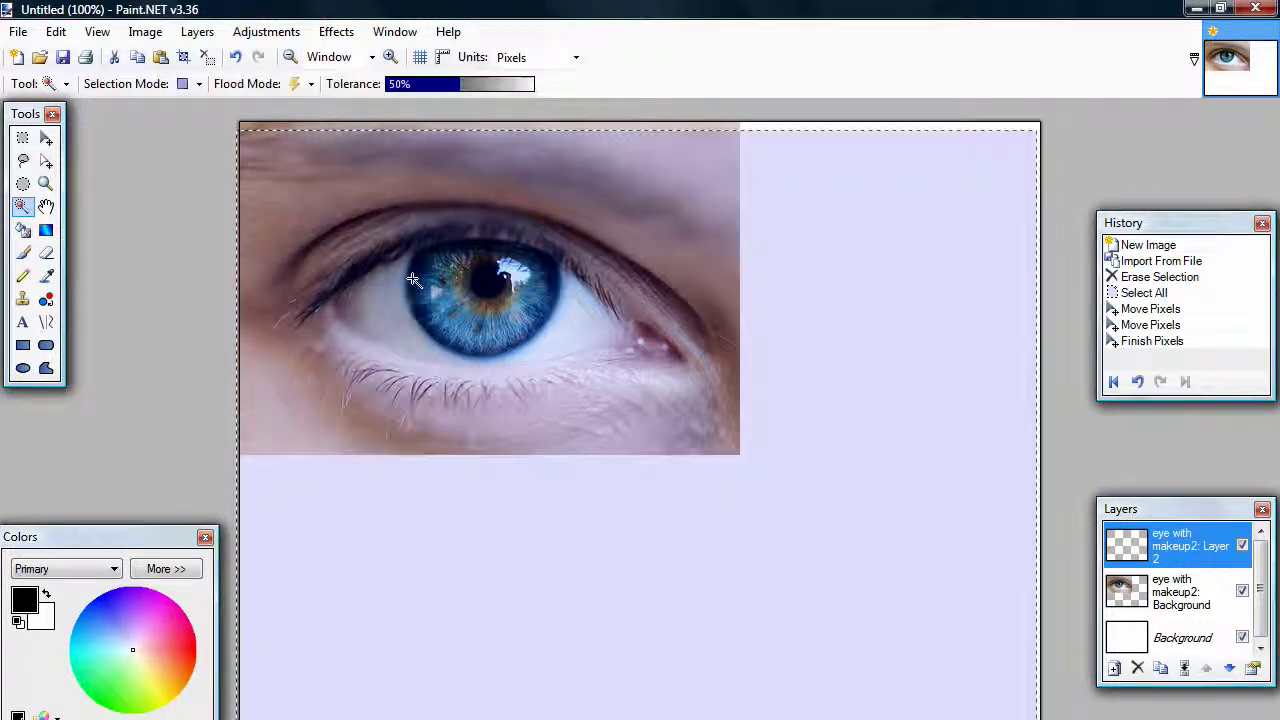
click(466, 283)
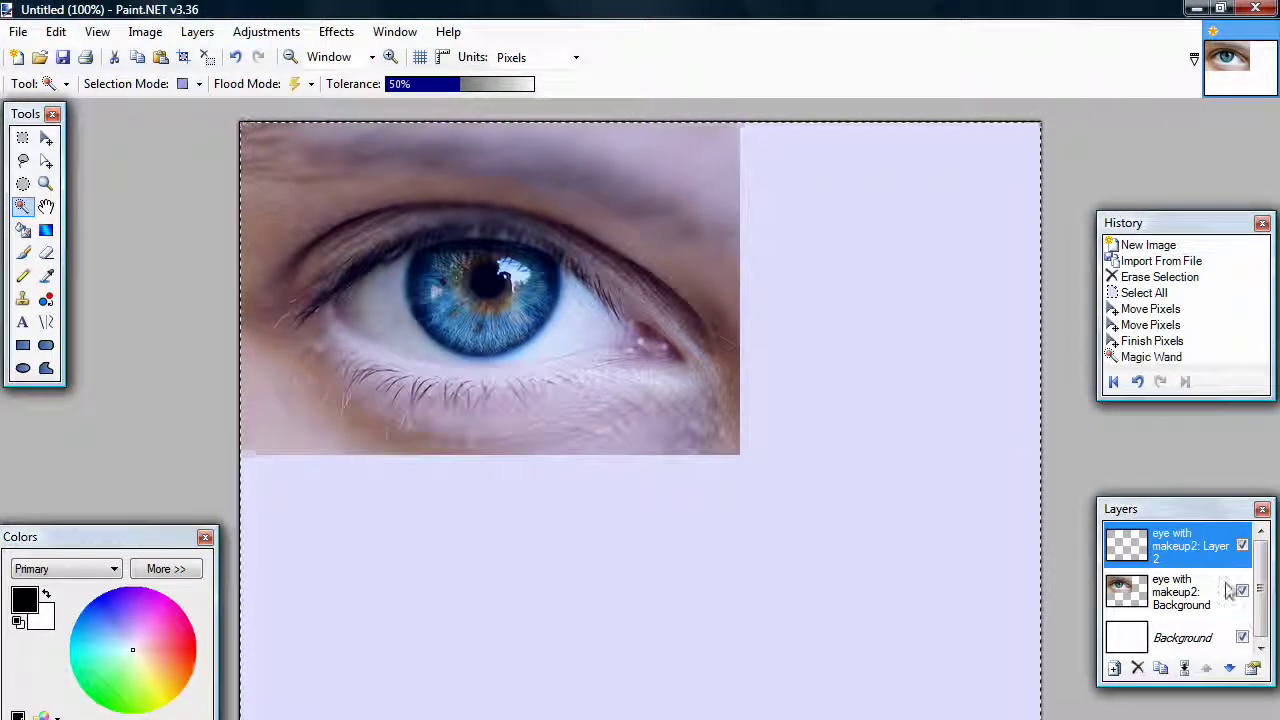
click(1137, 668)
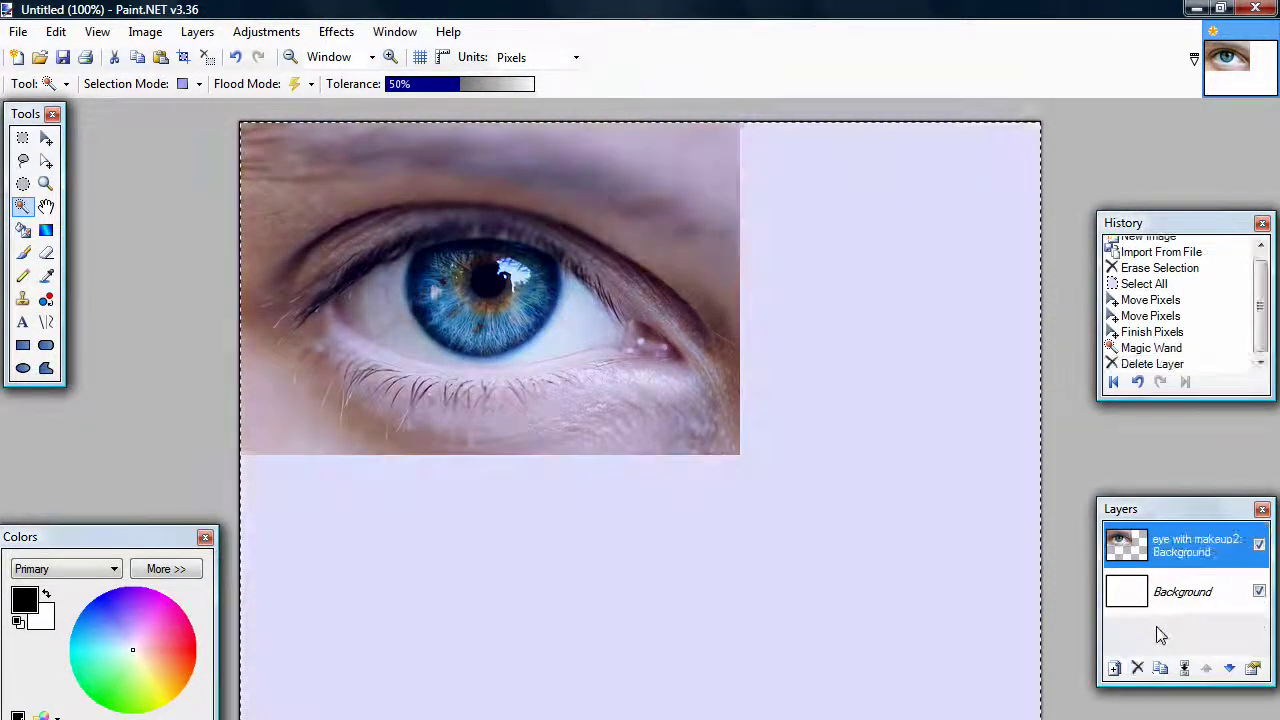
click(506, 316)
click(367, 192)
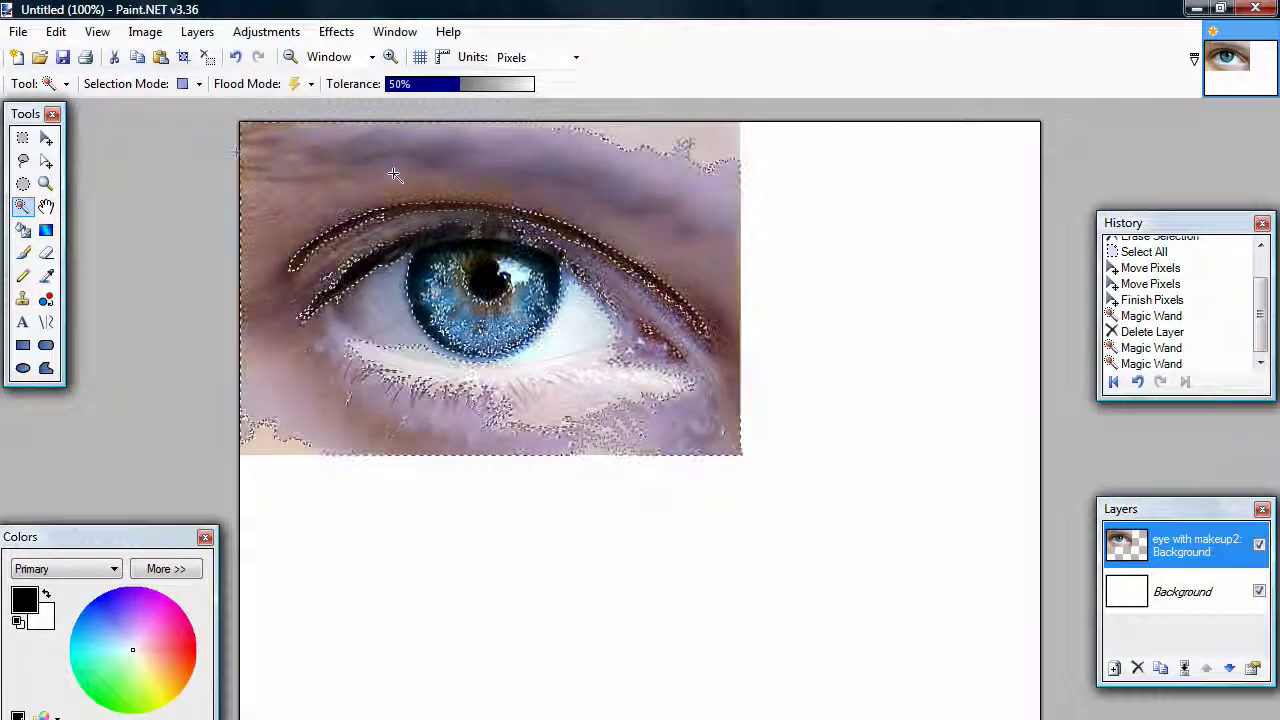
click(960, 451)
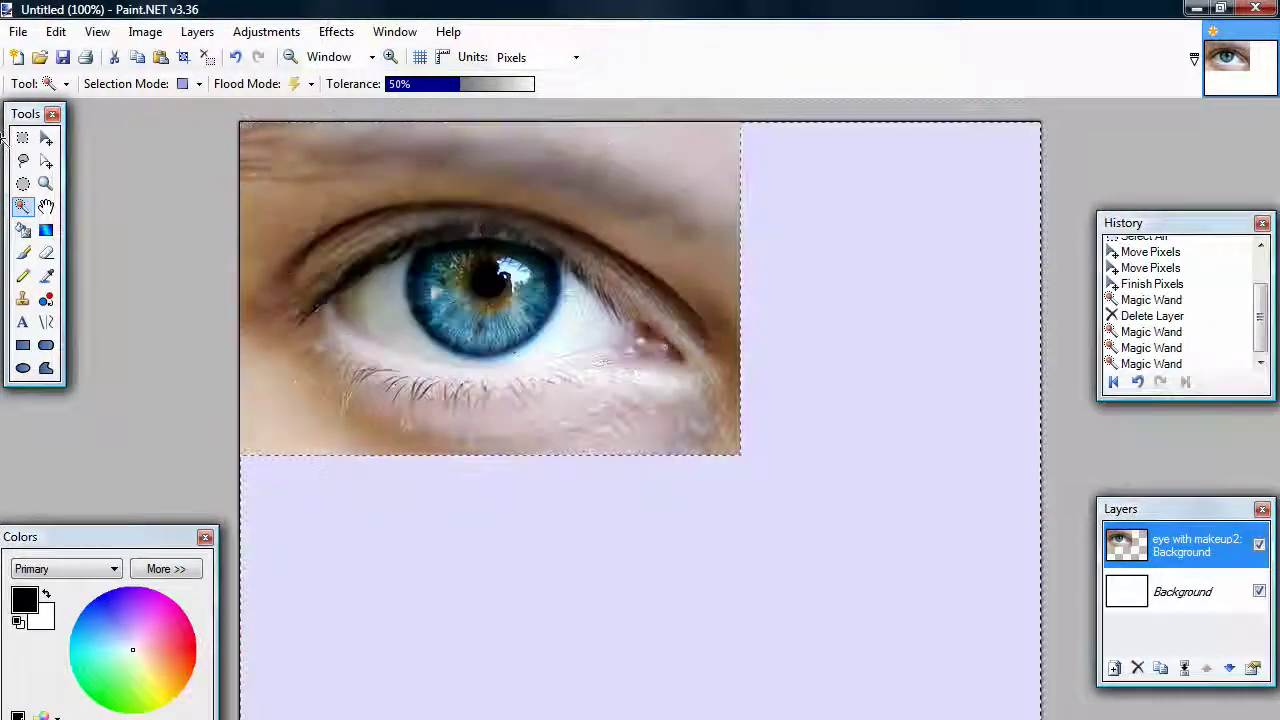
Step: Rectangle-select the eye photo and stretch it to fill the whole canvas
key(s)
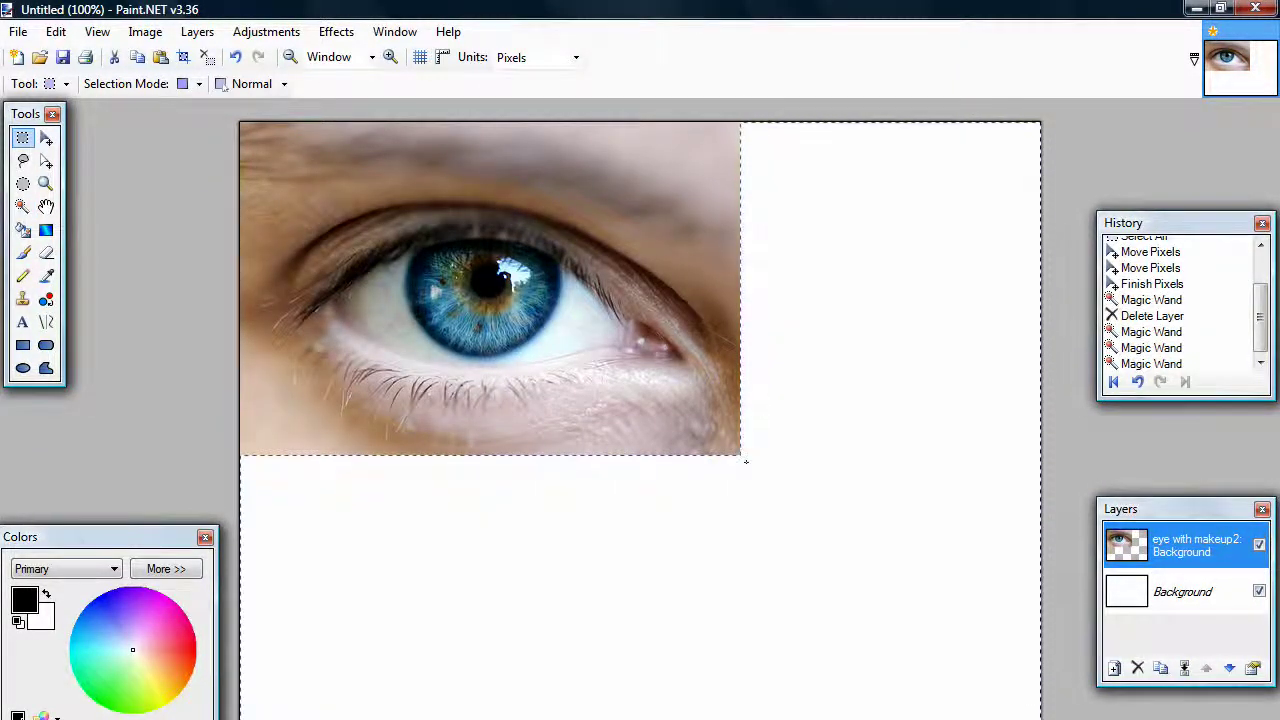
drag(758, 471, 240, 122)
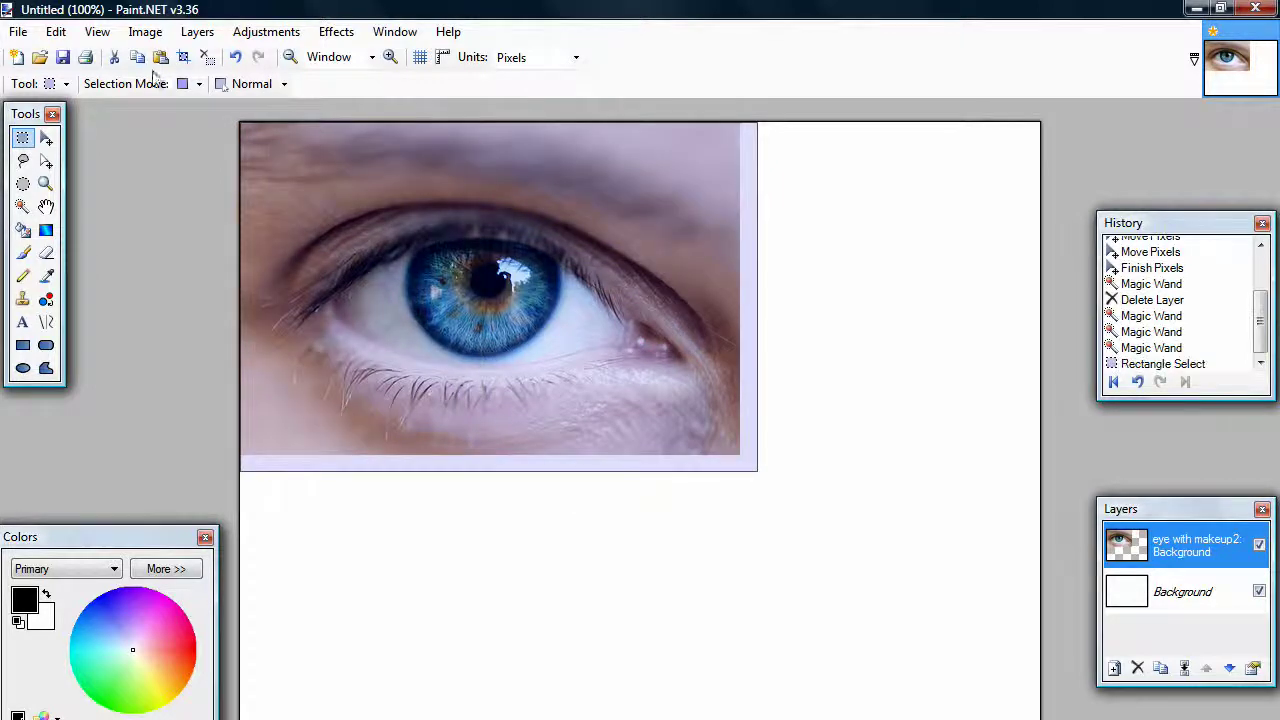
click(45, 137)
drag(758, 471, 1070, 719)
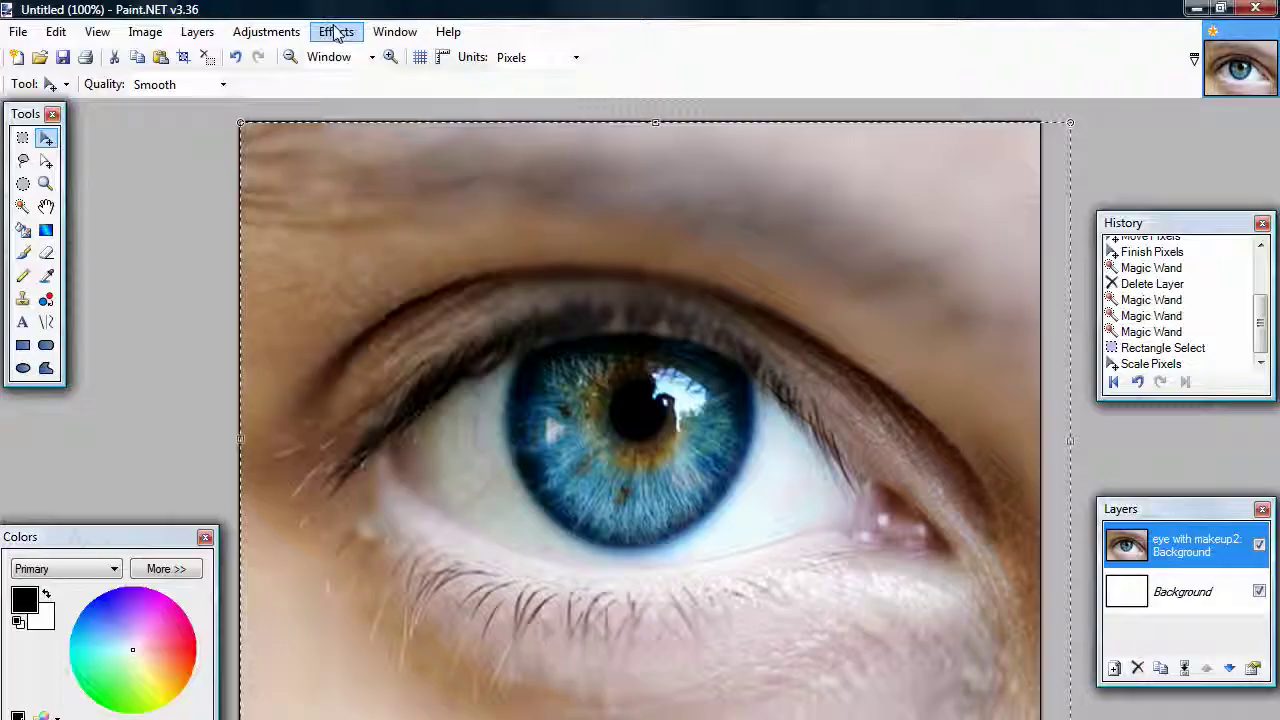
Step: Apply Tile Reflection with tile size 153.08, curvature 19.61 and quality 5
click(336, 33)
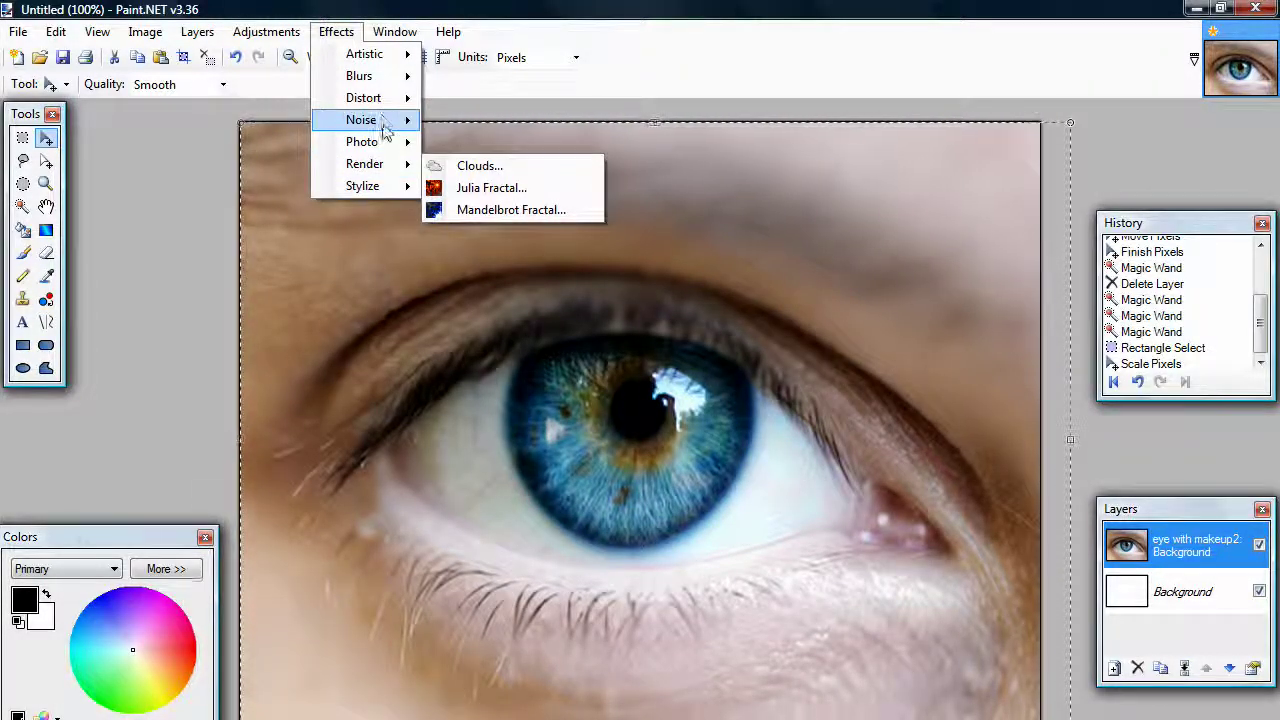
mouse_move(363, 98)
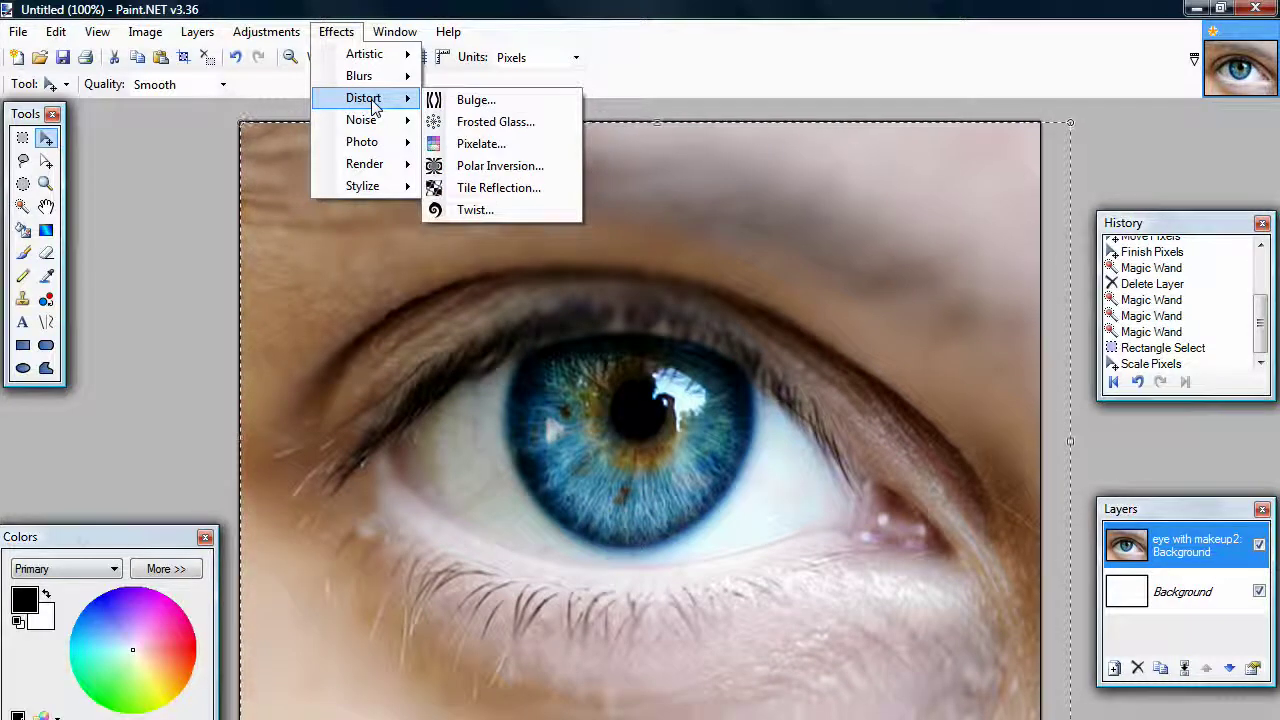
click(509, 190)
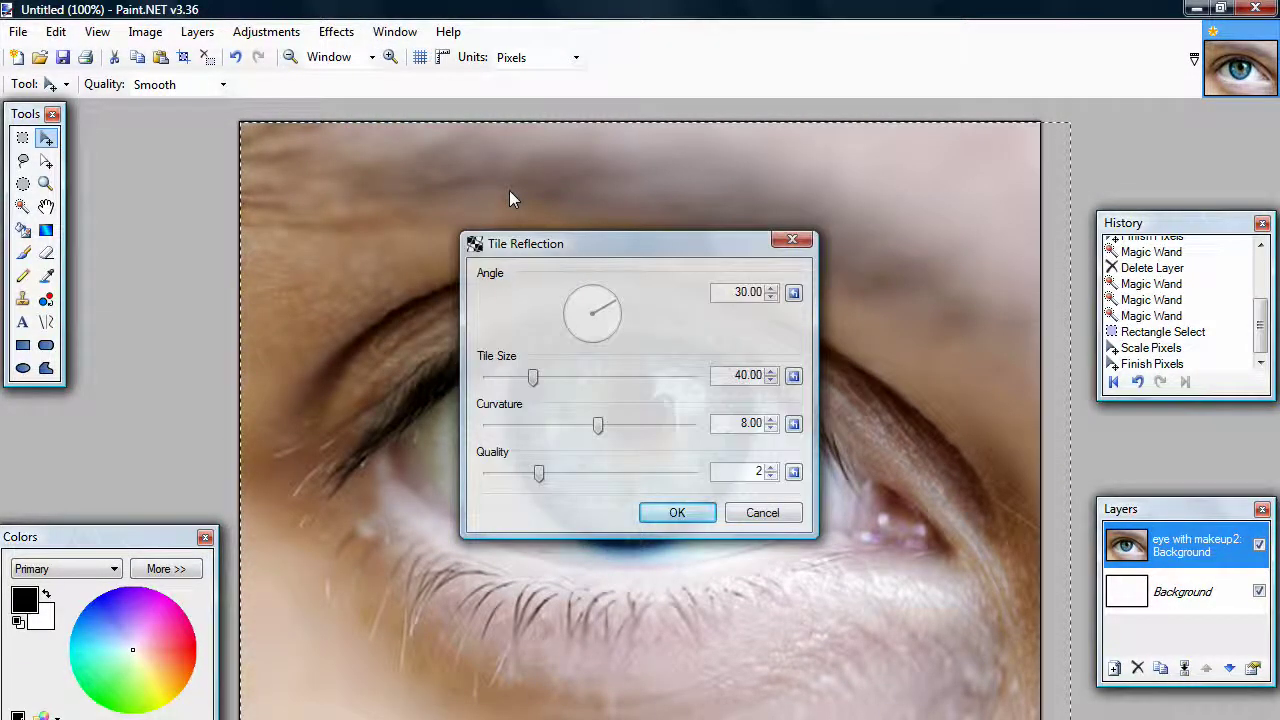
drag(534, 380, 591, 380)
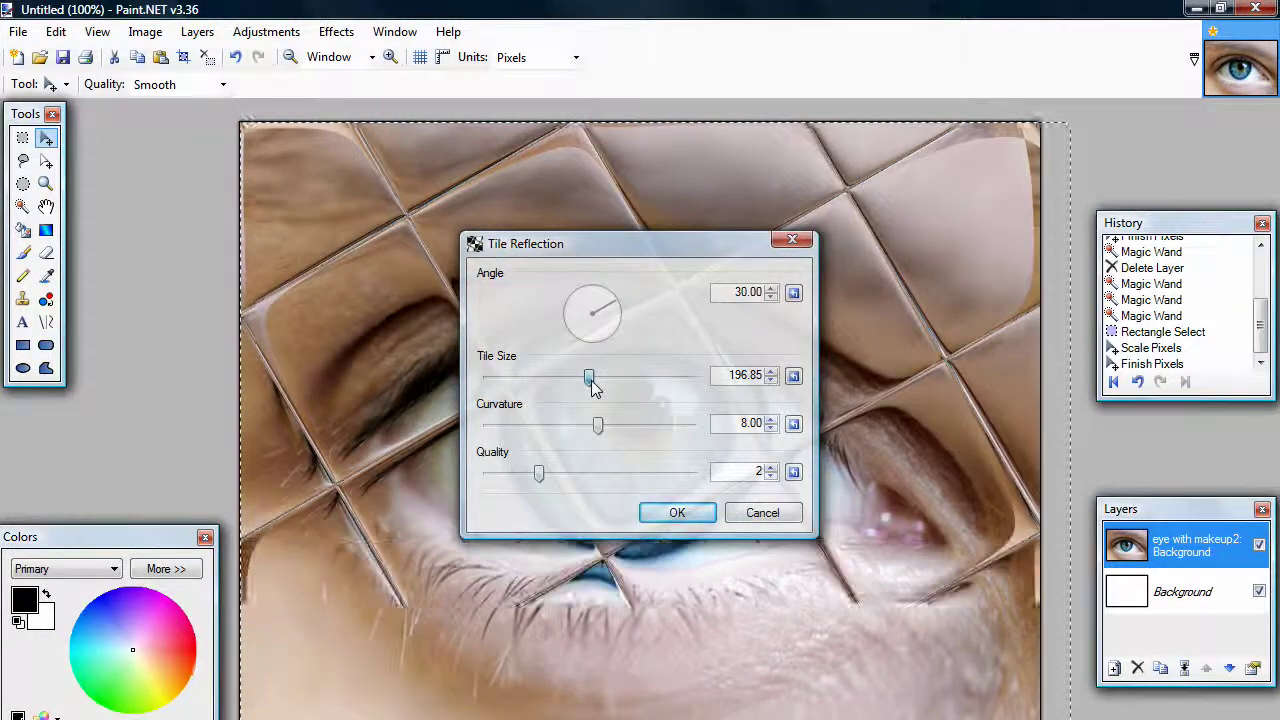
drag(591, 380, 579, 380)
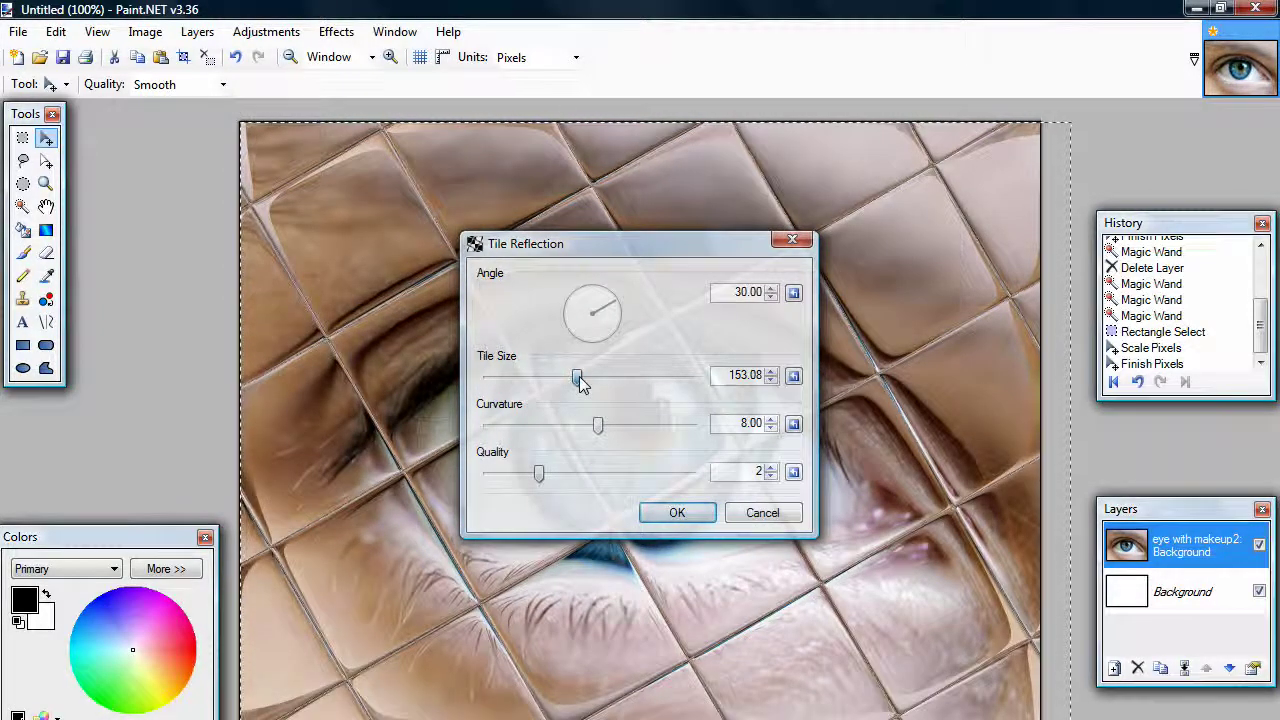
drag(598, 424, 615, 424)
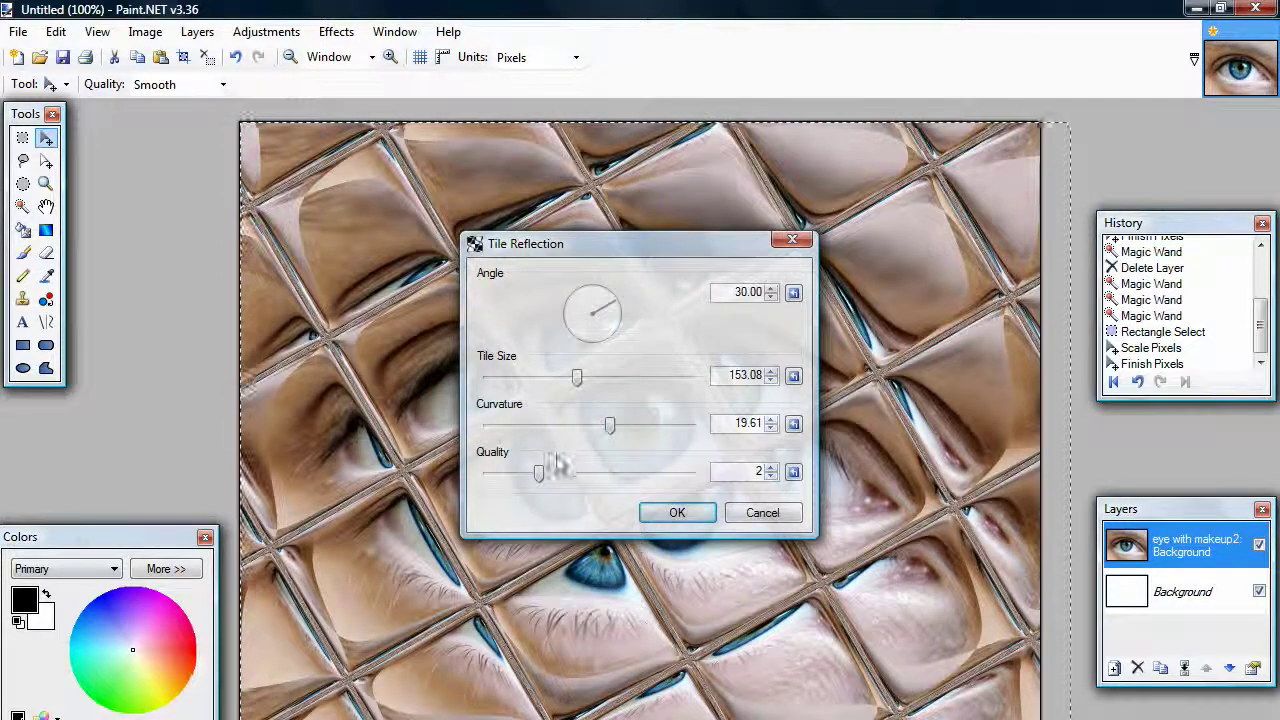
drag(540, 473, 711, 471)
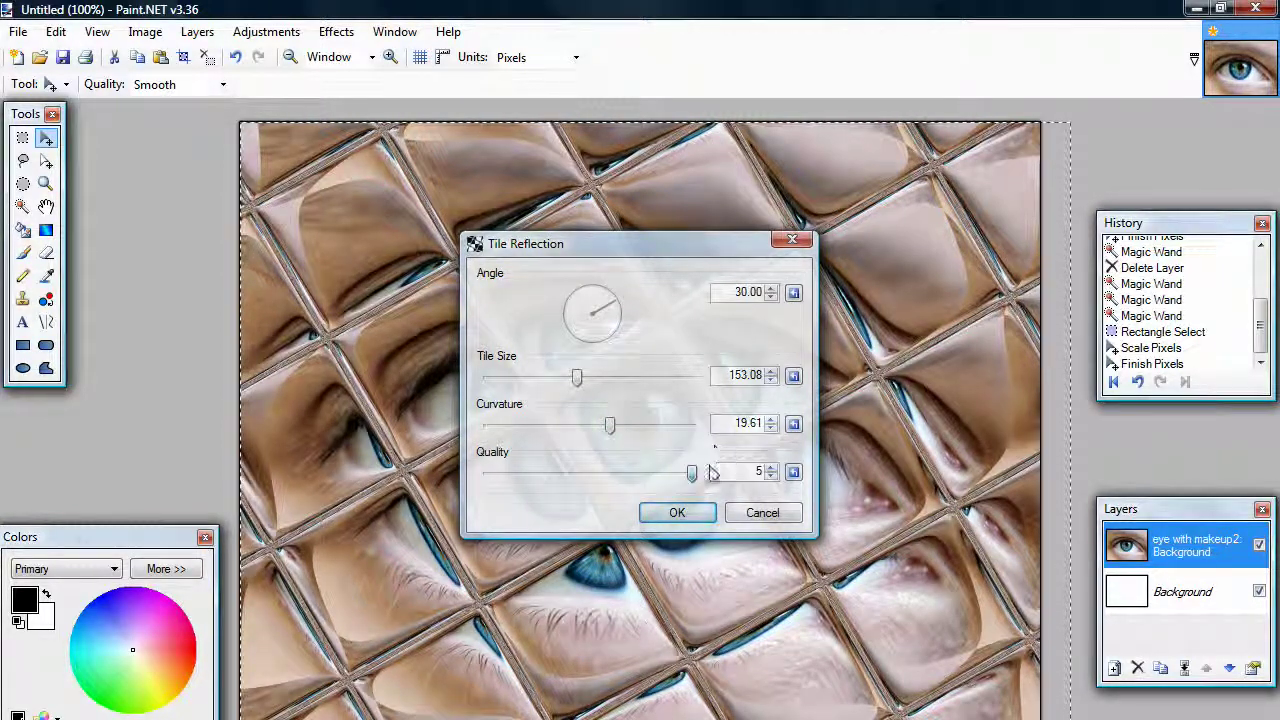
click(670, 515)
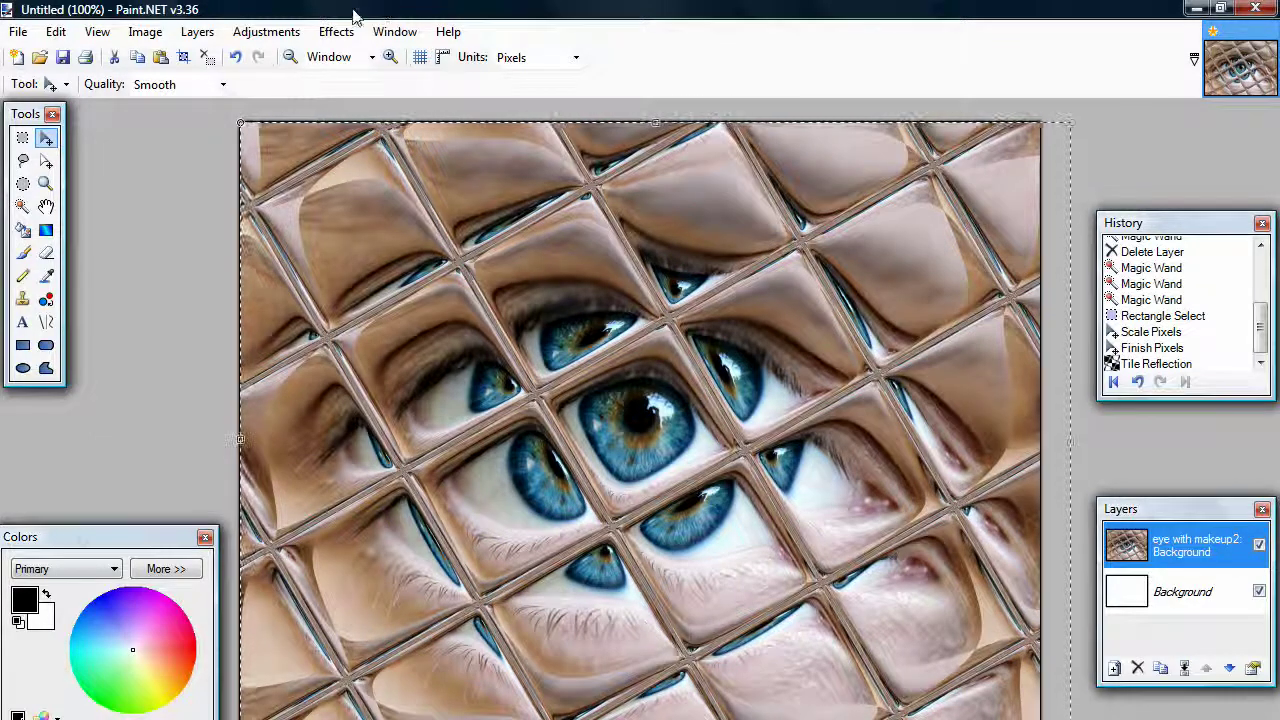
Step: In Curves RGB mode, pull the Blue channel curve down to remove blue
click(300, 25)
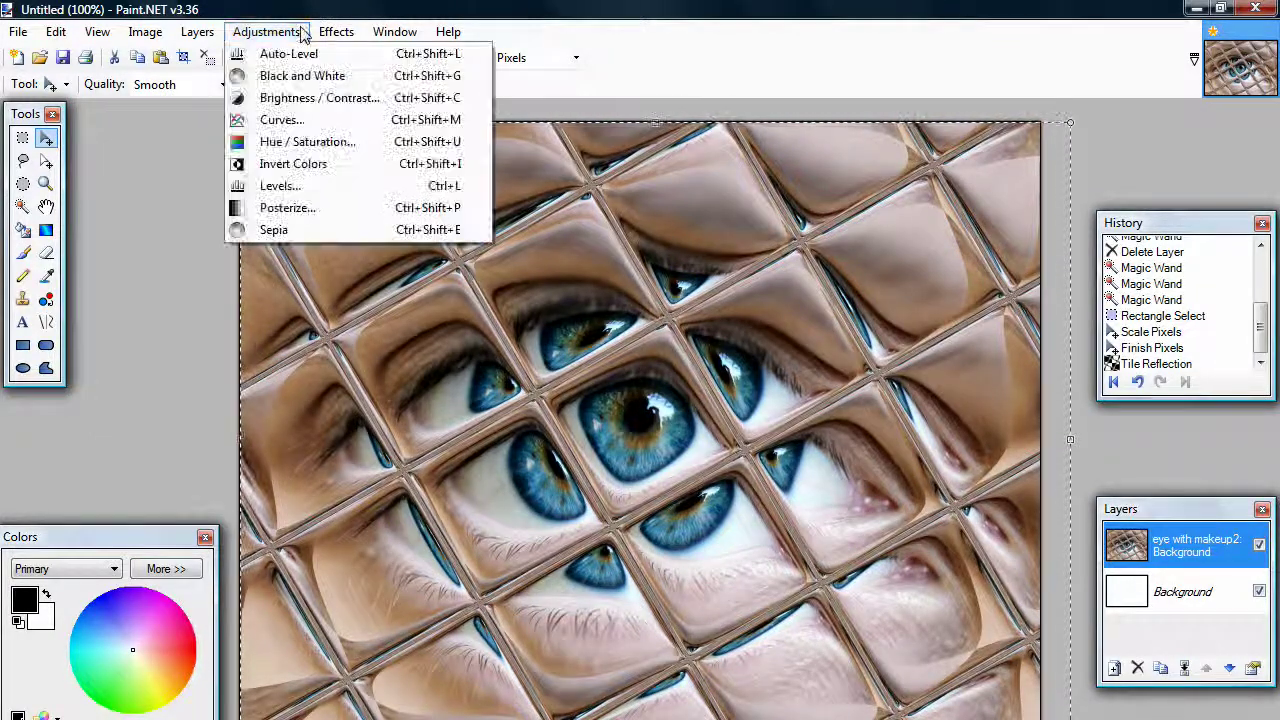
click(302, 116)
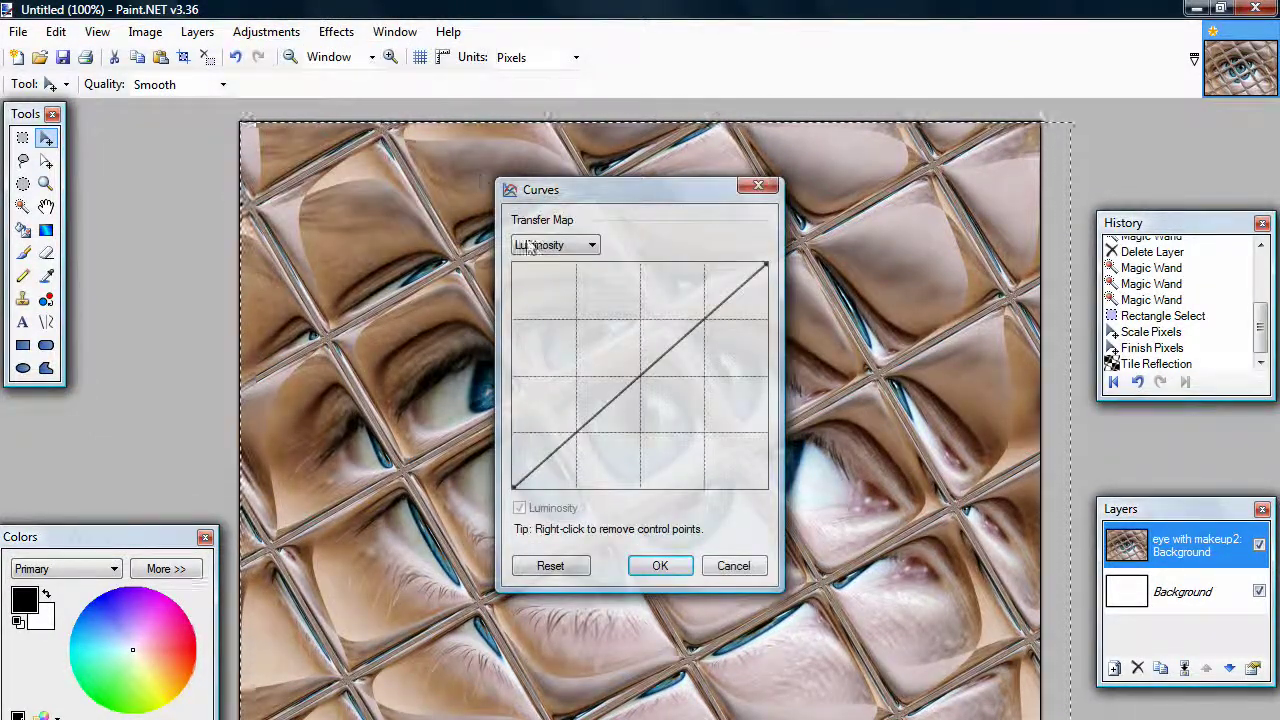
click(529, 246)
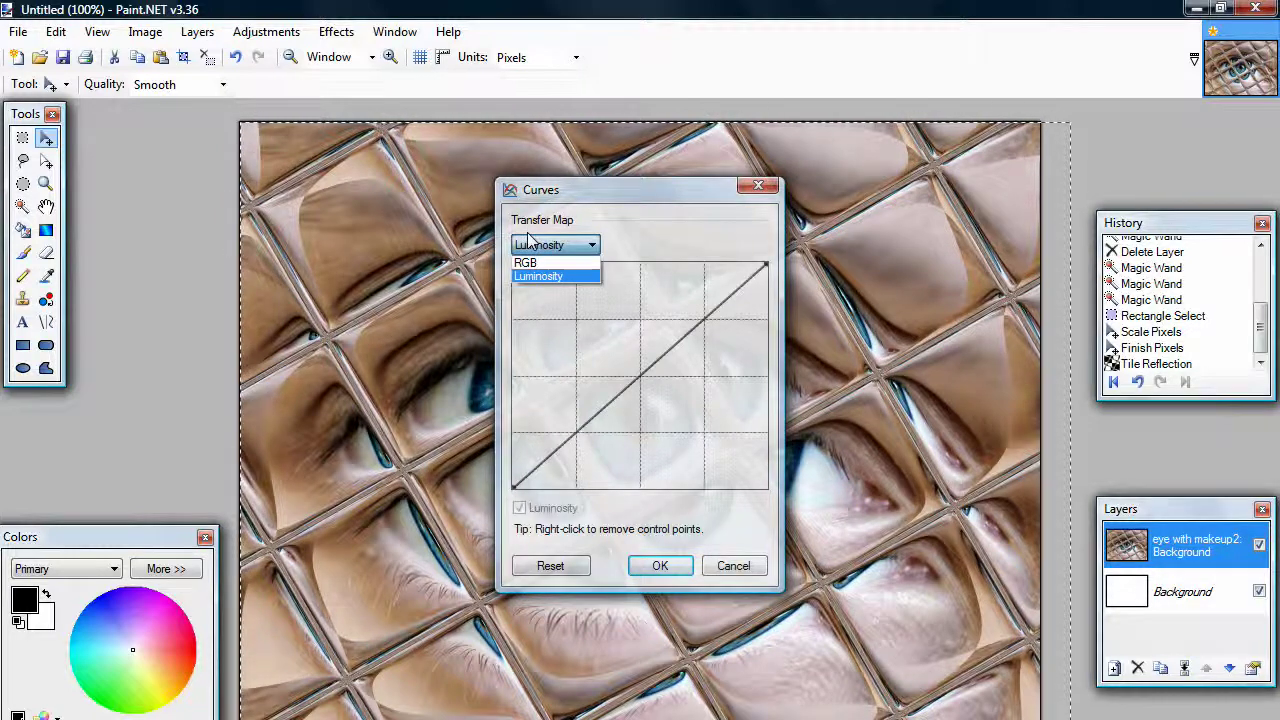
click(527, 262)
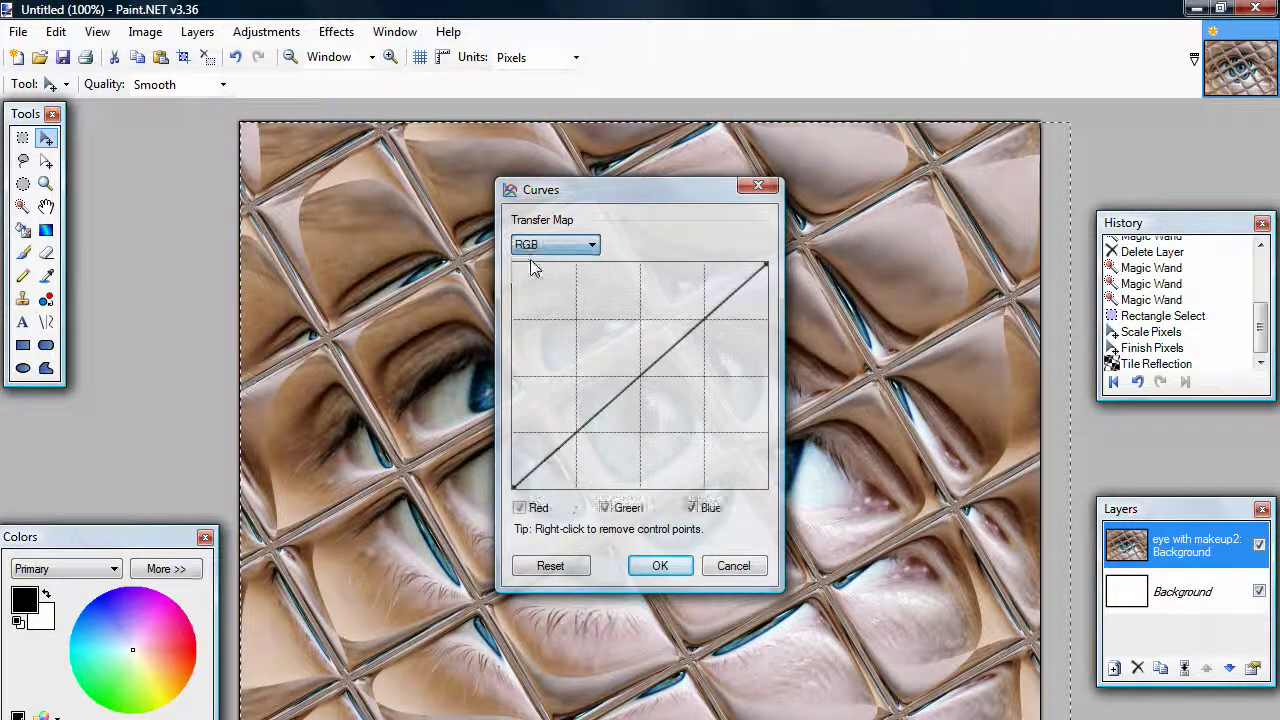
click(605, 508)
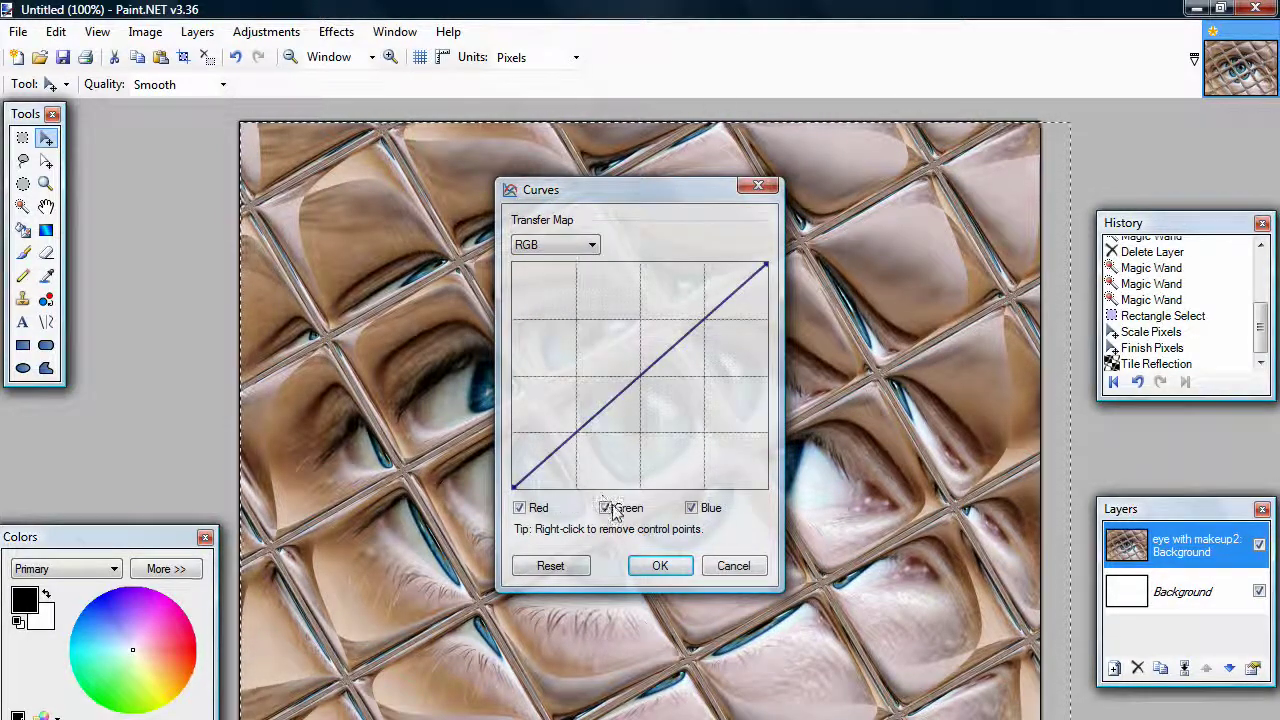
click(545, 511)
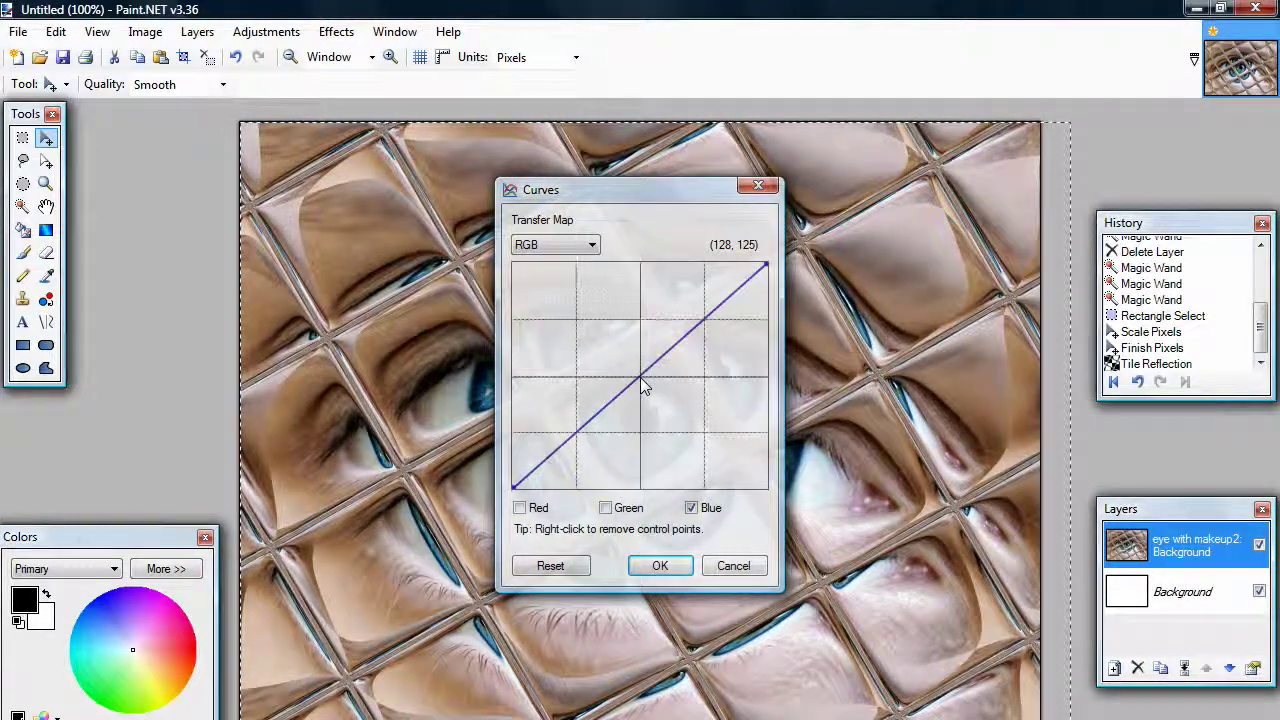
drag(641, 378, 727, 489)
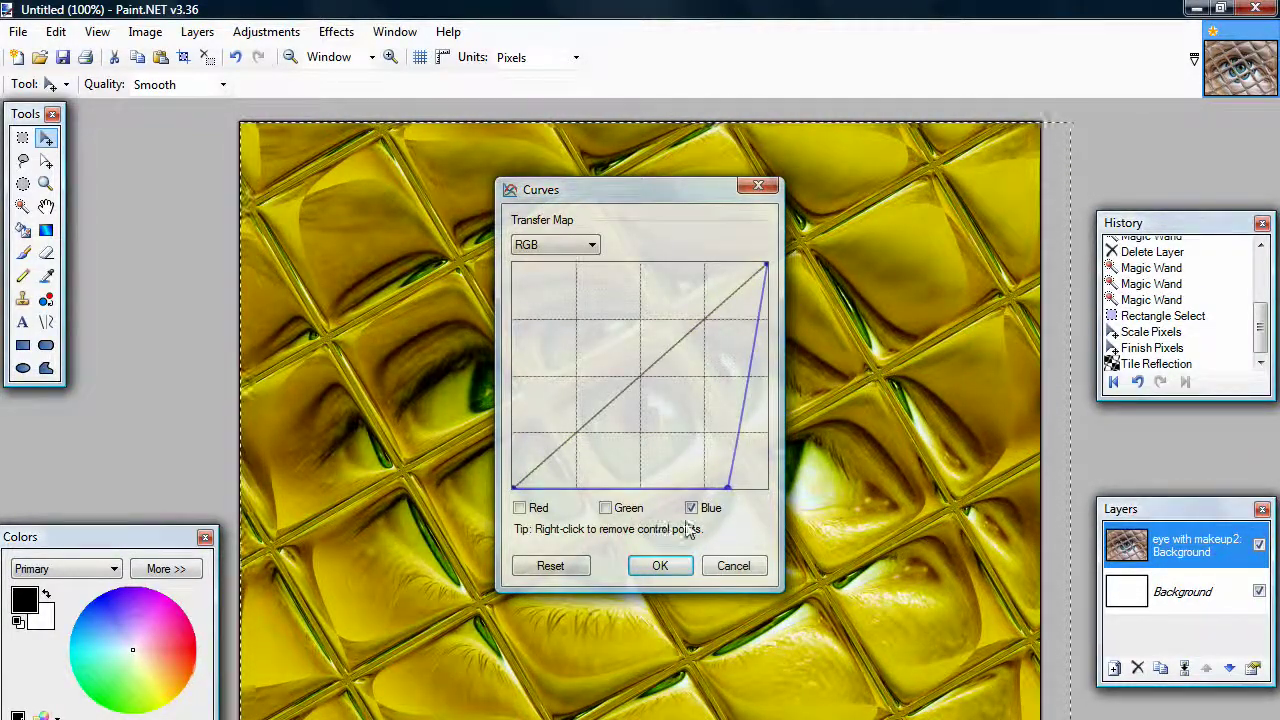
Step: Bend the Green channel curve down to darken green and apply the orange tint
click(695, 510)
click(636, 506)
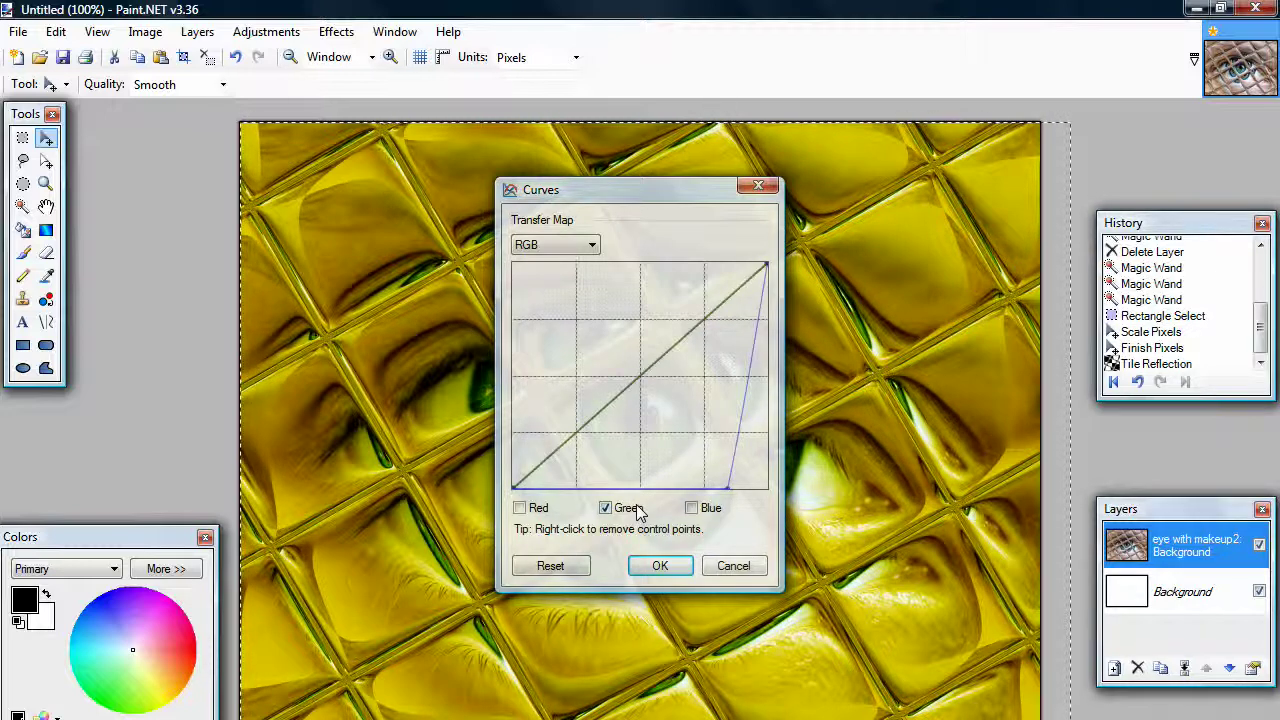
mouse_move(594, 388)
mouse_down()
mouse_move(663, 394)
mouse_move(641, 381)
mouse_up()
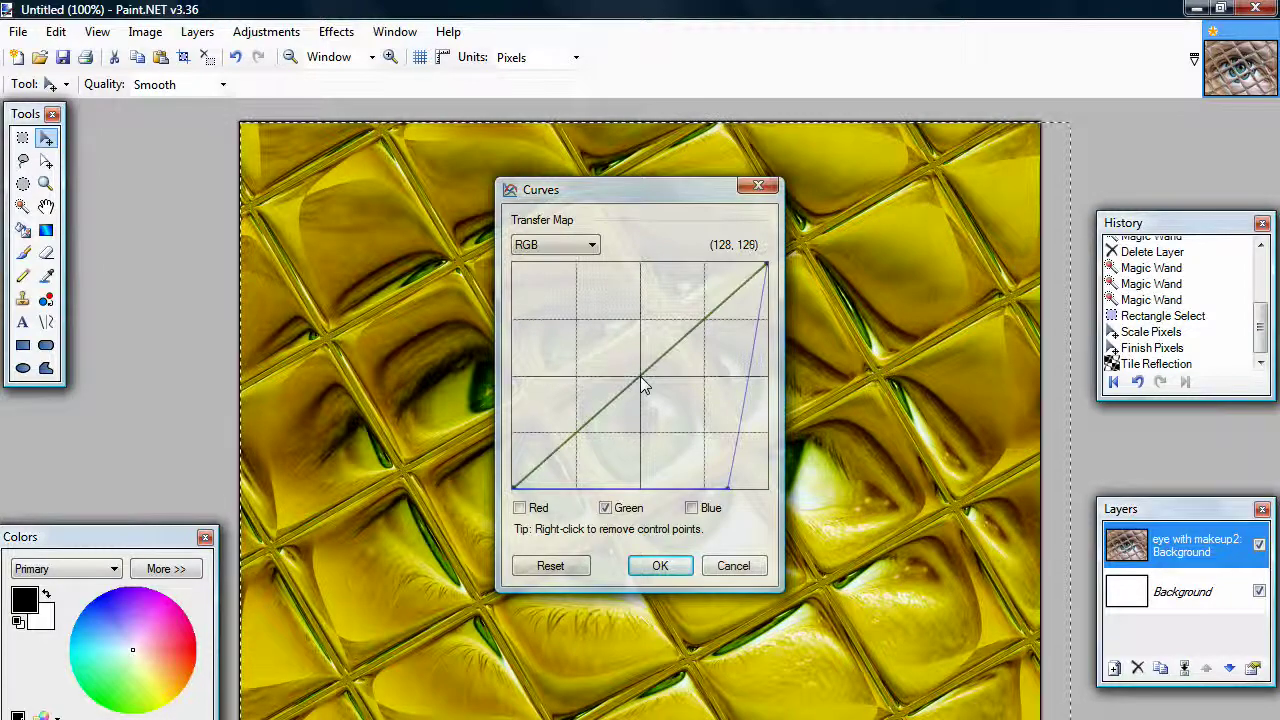
drag(641, 381, 679, 433)
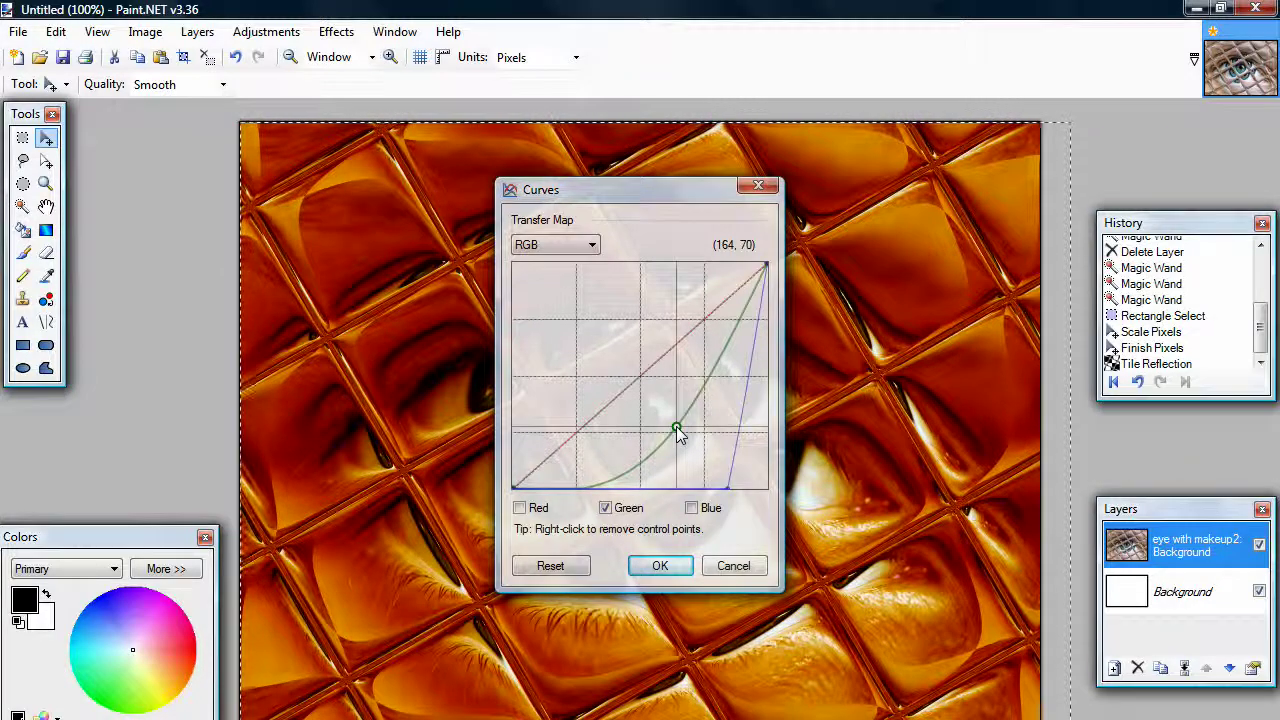
click(660, 566)
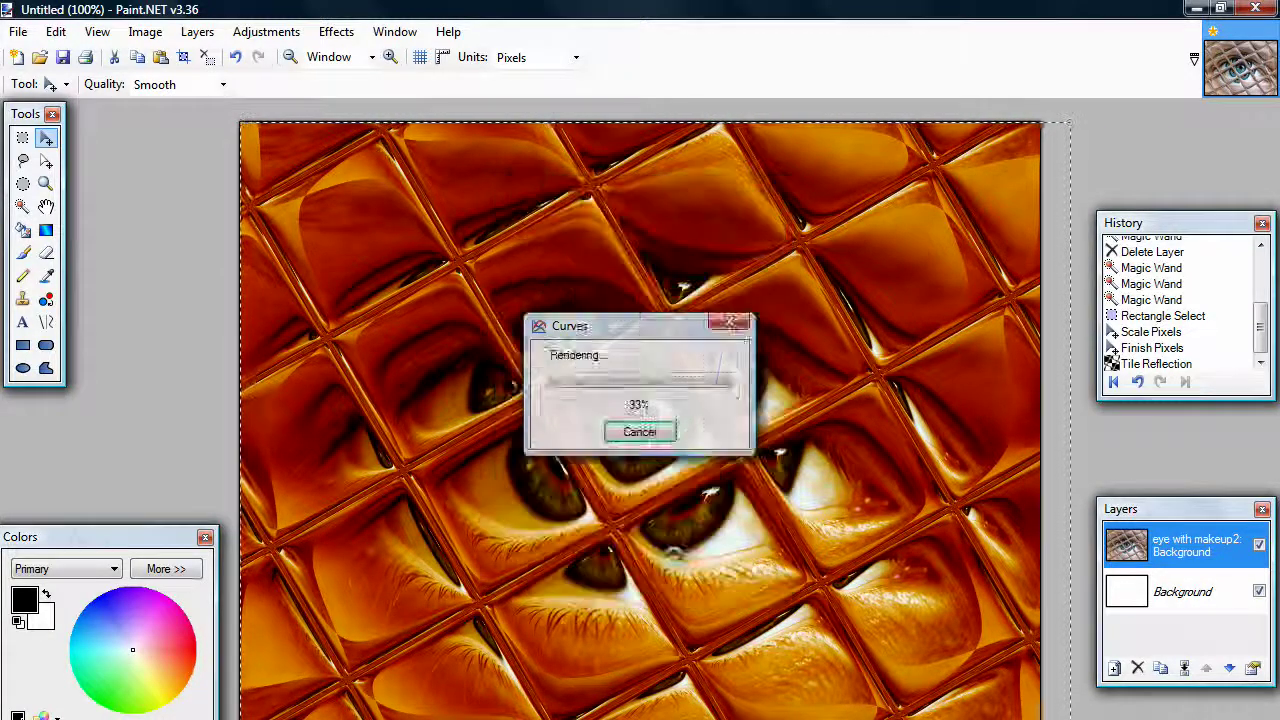
Step: Apply Polar Inversion with amount 1.21 and quality 5
click(330, 41)
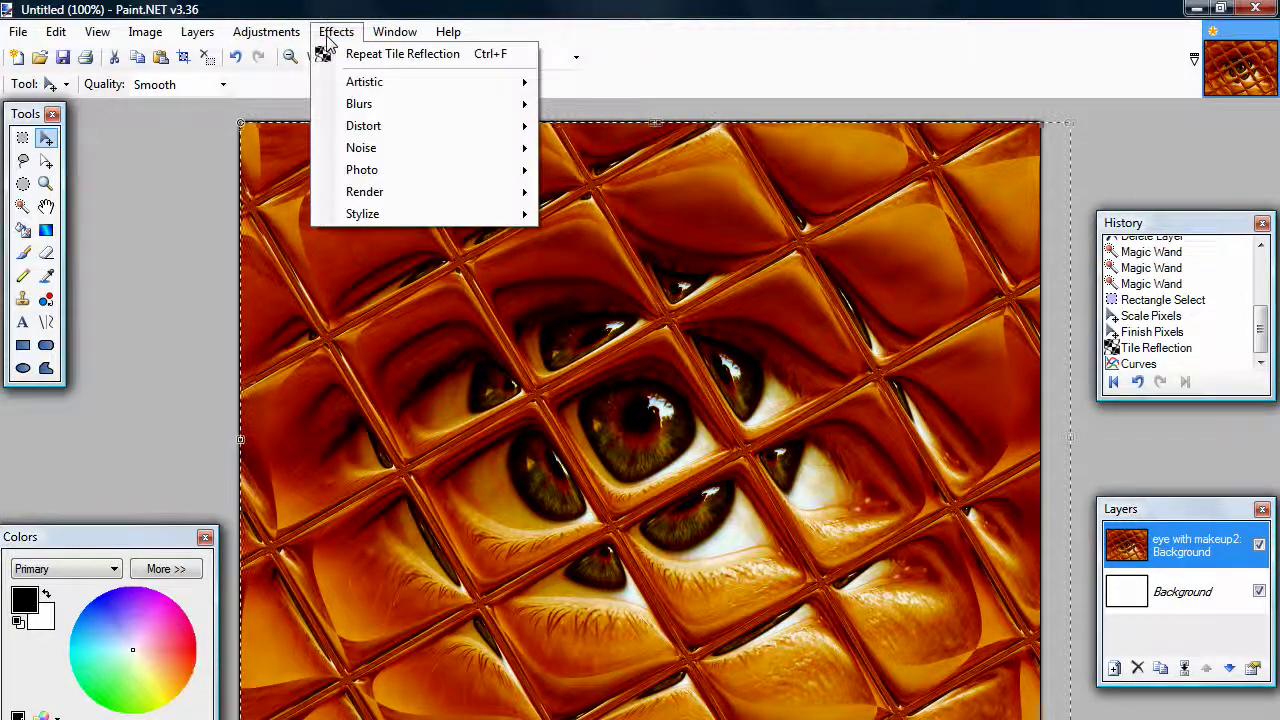
mouse_move(363, 126)
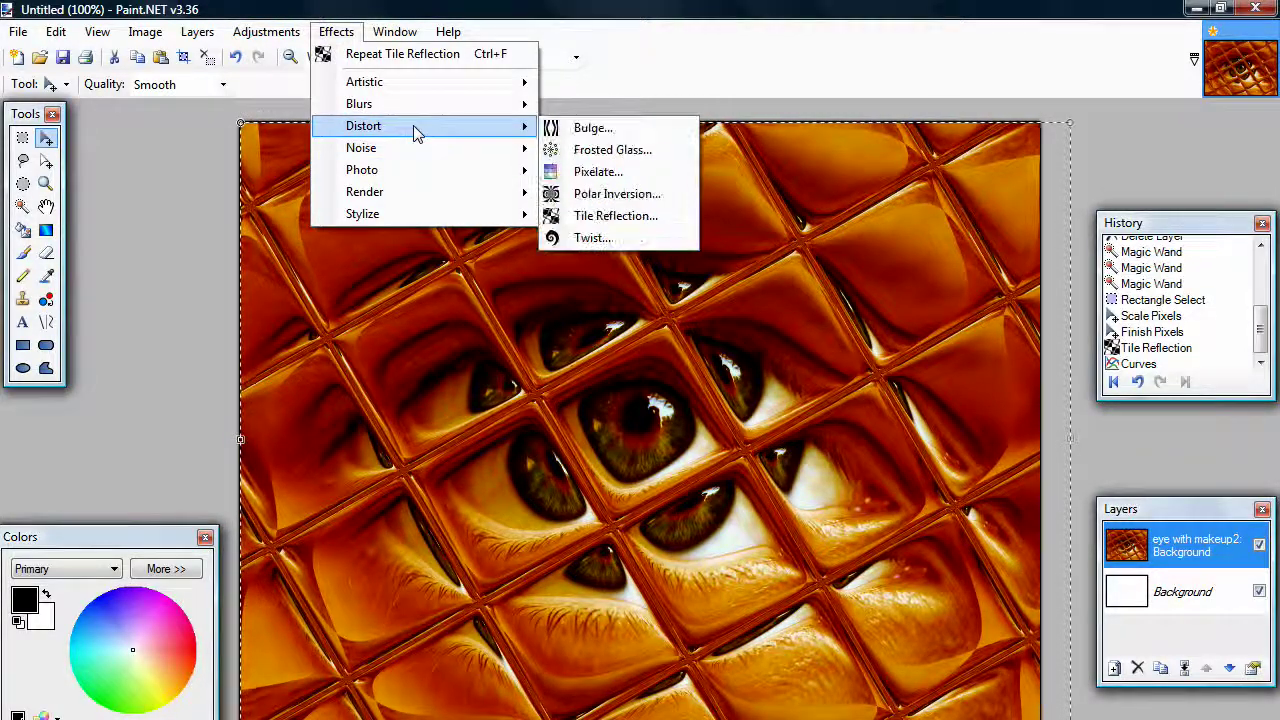
click(578, 195)
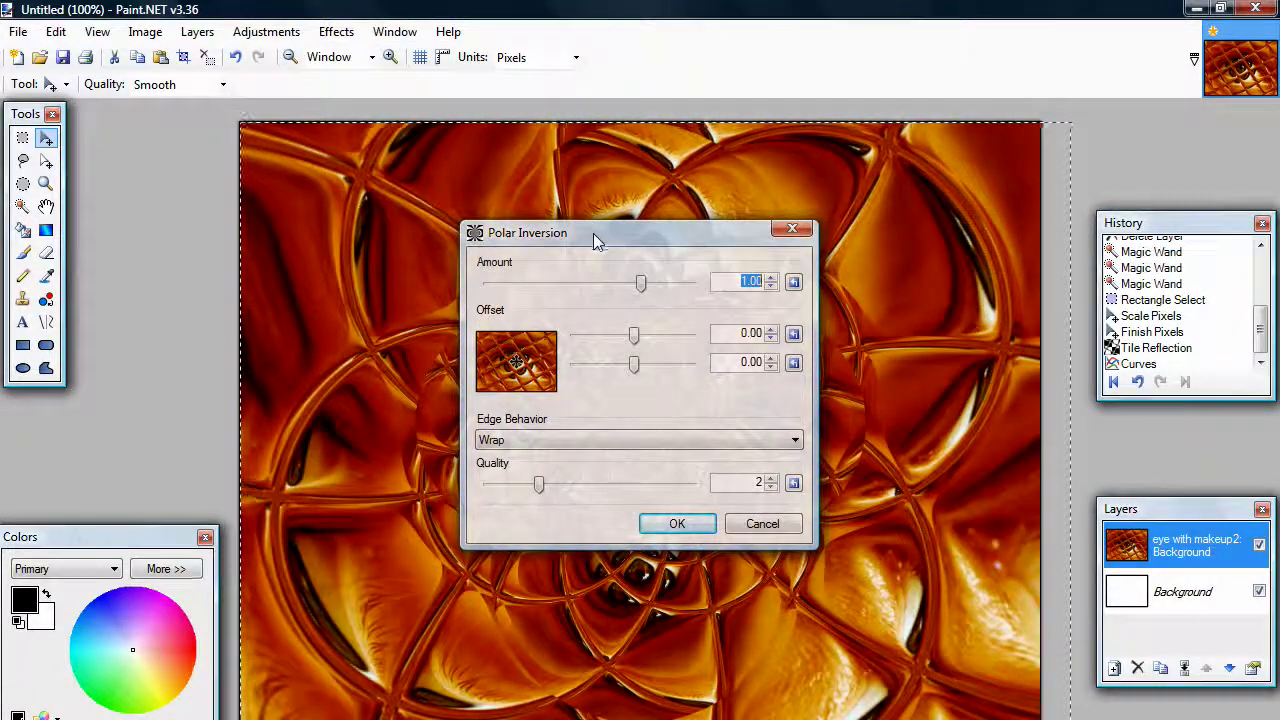
mouse_move(593, 233)
mouse_down()
mouse_move(298, 342)
mouse_move(180, 216)
mouse_up()
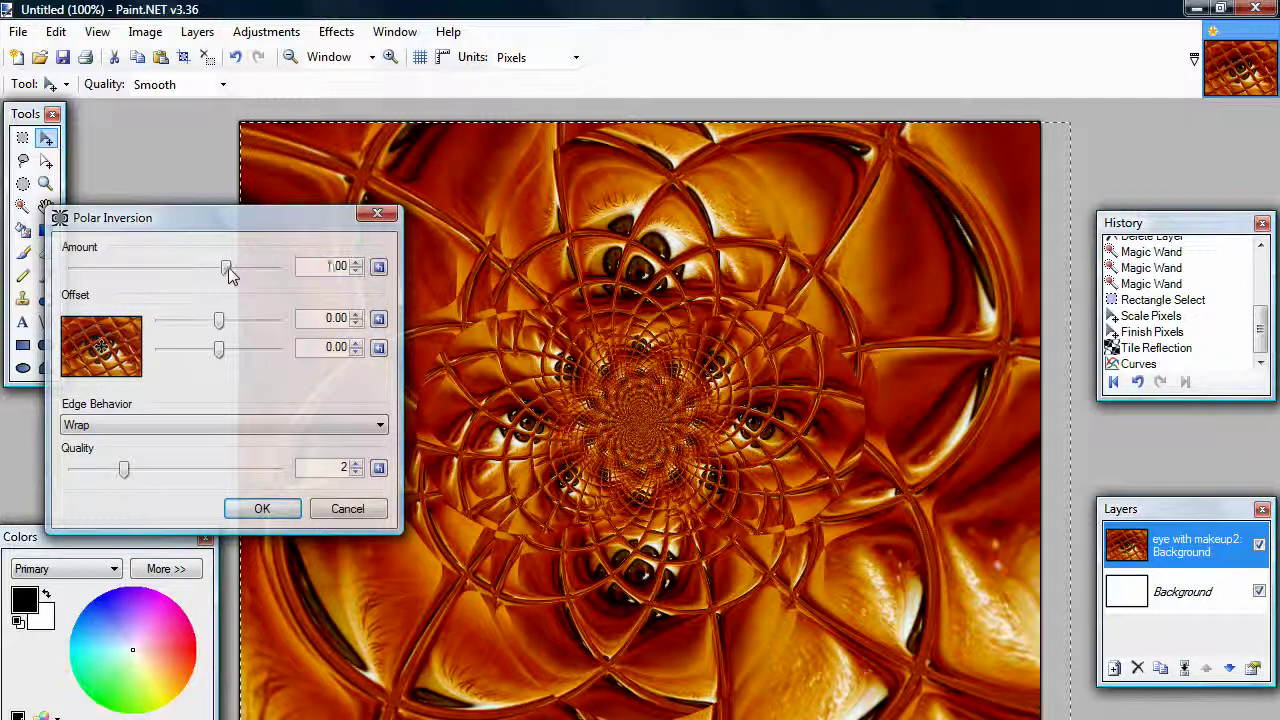
drag(228, 267, 233, 267)
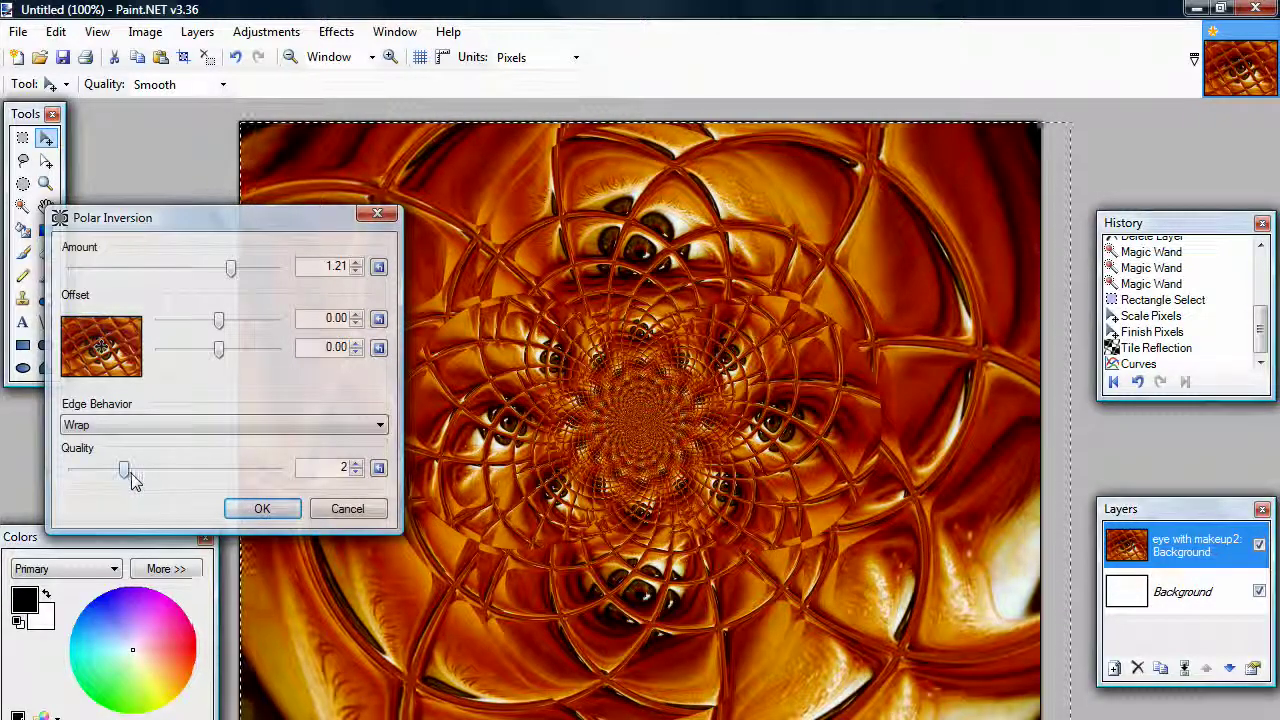
drag(125, 478, 277, 470)
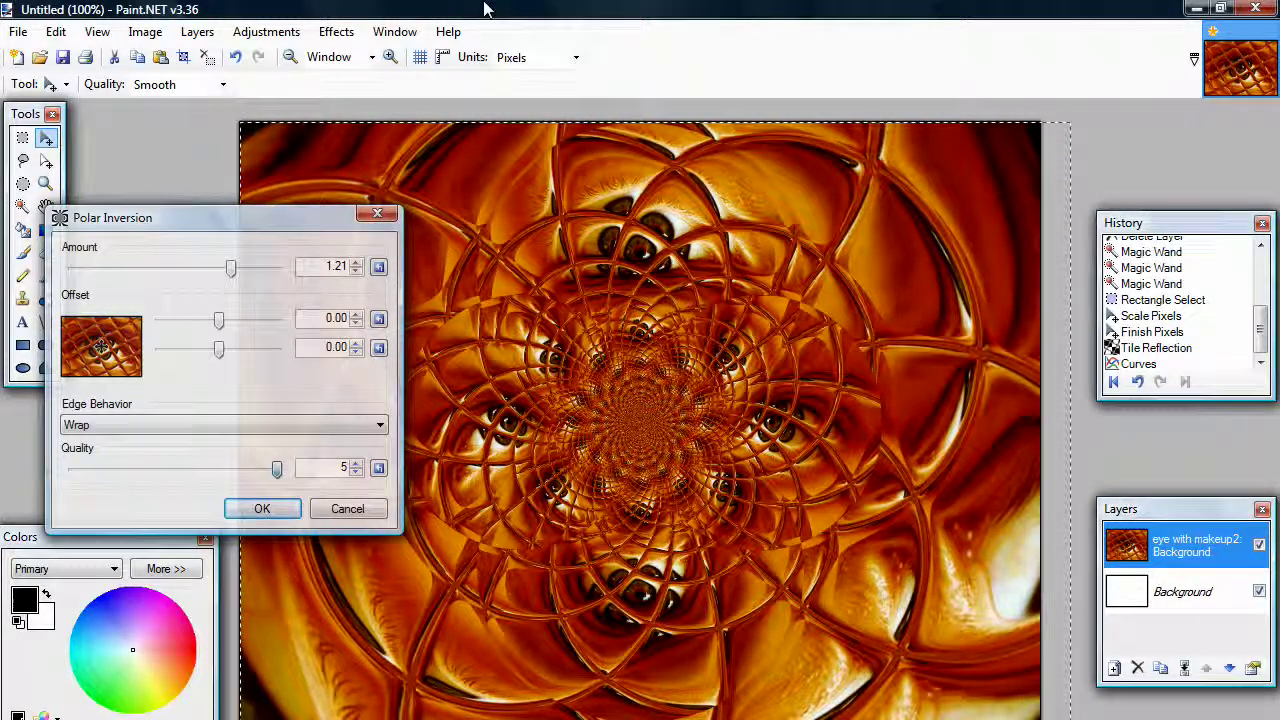
click(262, 511)
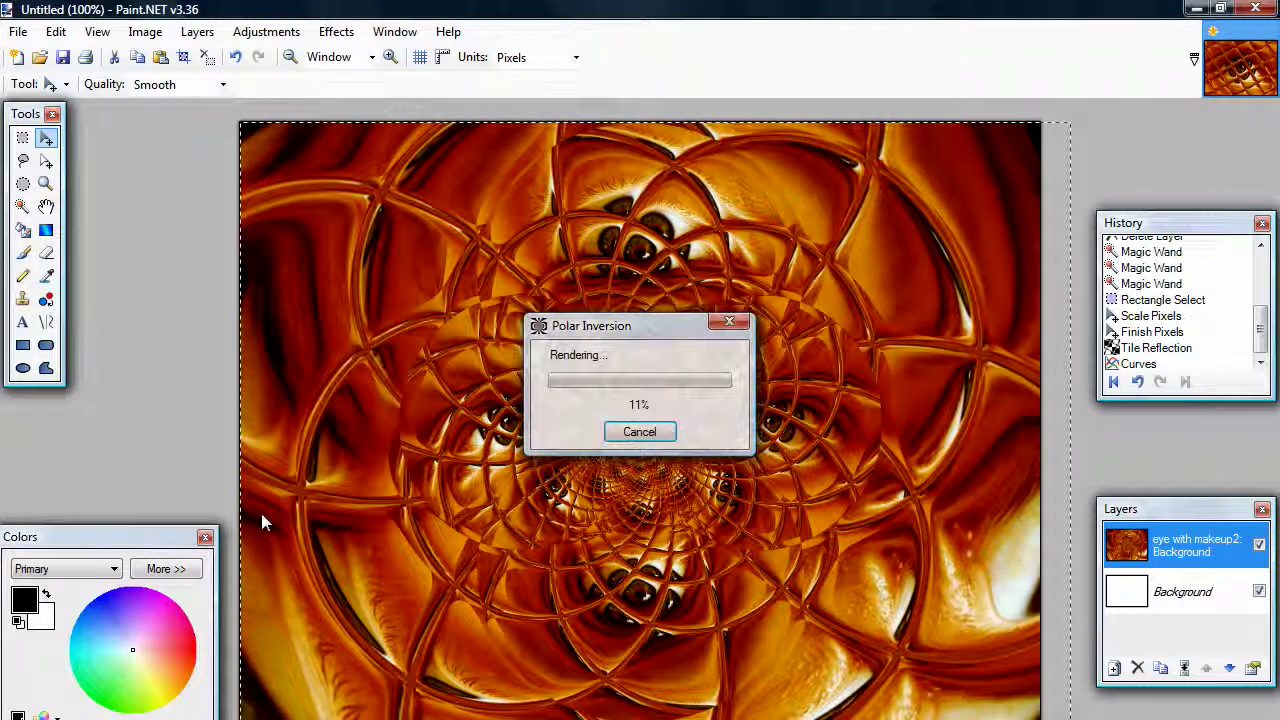